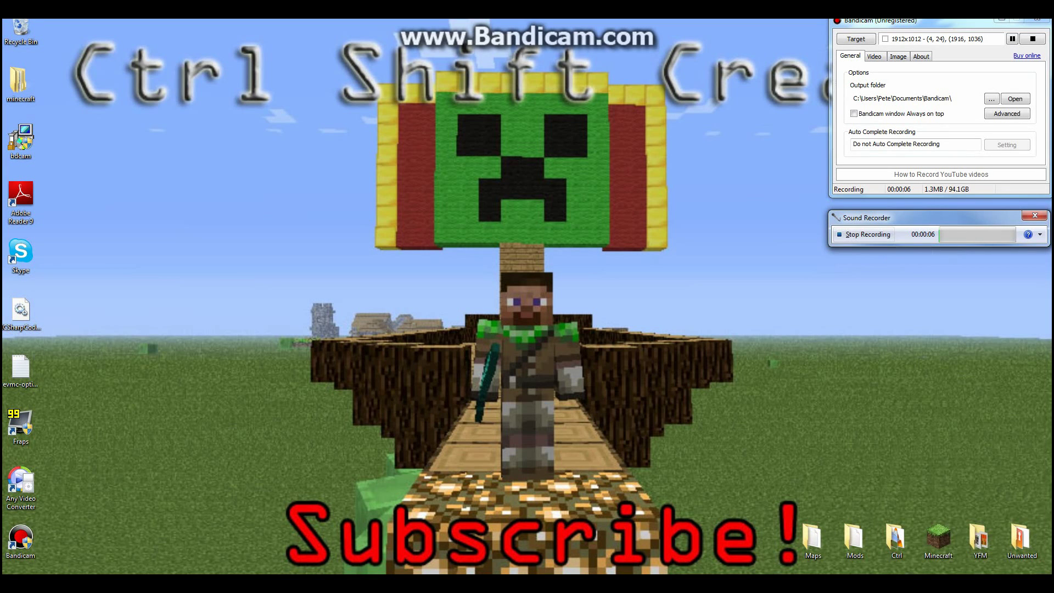
Move the Sound Recorder window slightly higher on the desktop
{"action": "left_click_drag", "start_coordinate": [947, 218], "coordinate": [947, 169]}
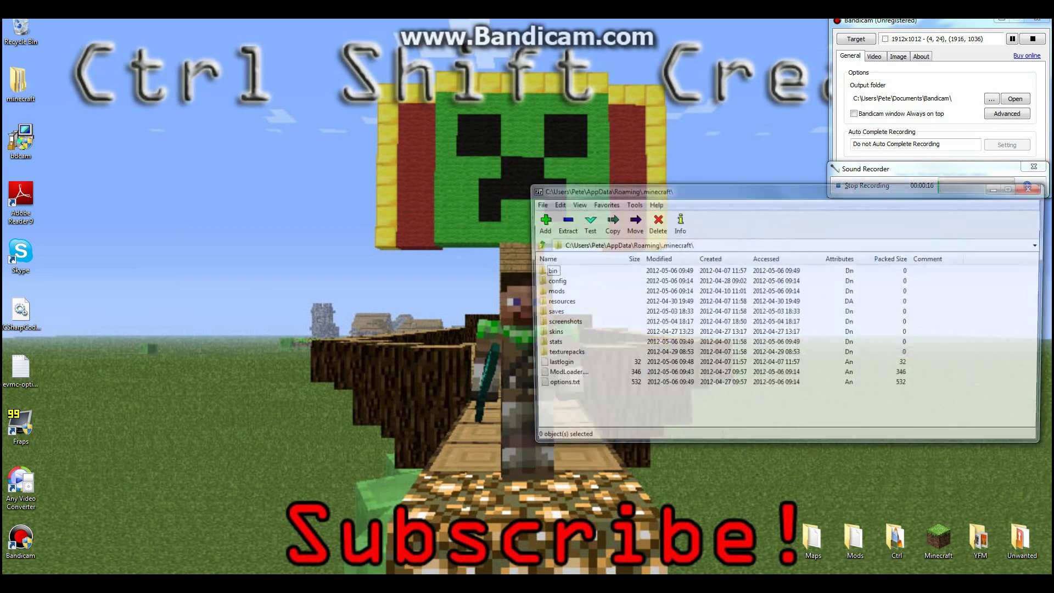
Snap the .minecraft 7-Zip window right and a second 7-Zip window left
{"action": "left_click_drag", "start_coordinate": [659, 189], "coordinate": [1050, 190]}
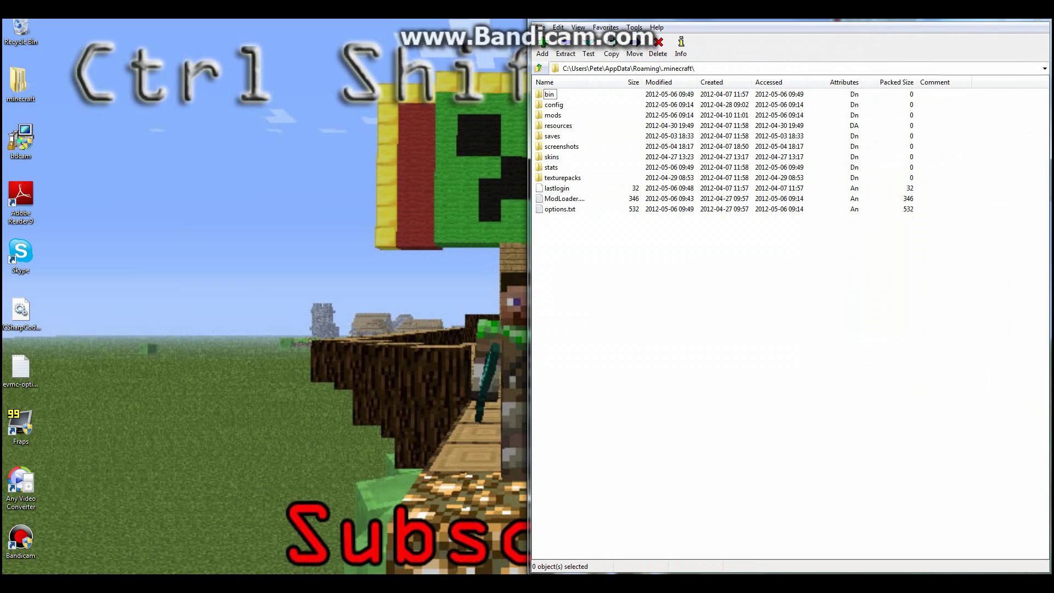
{"action": "right_click", "coordinate": [50, 584]}
{"action": "left_click", "coordinate": [115, 535]}
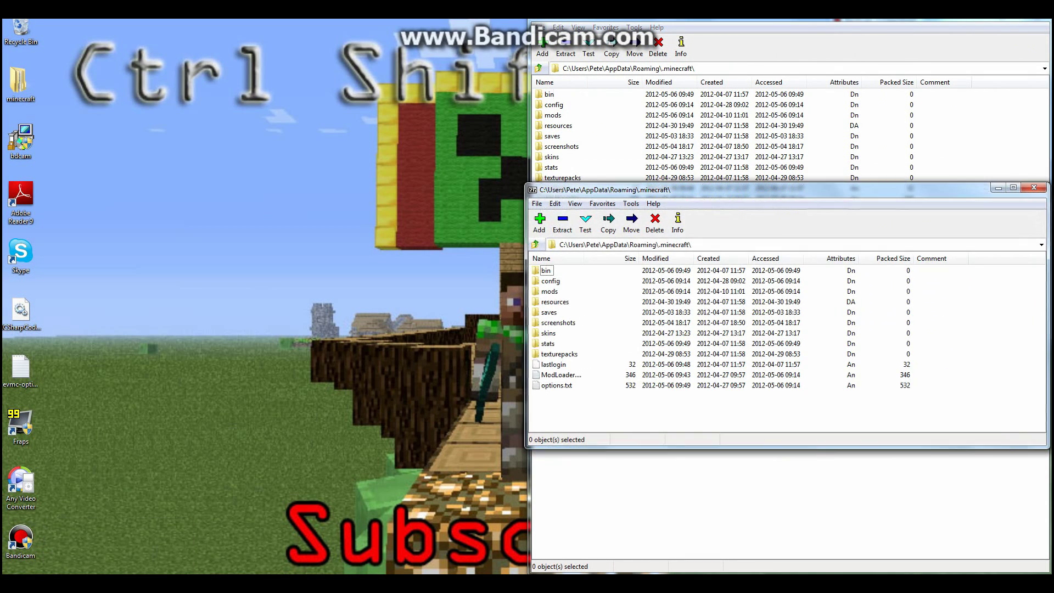
{"action": "left_click_drag", "start_coordinate": [782, 189], "coordinate": [2, 247]}
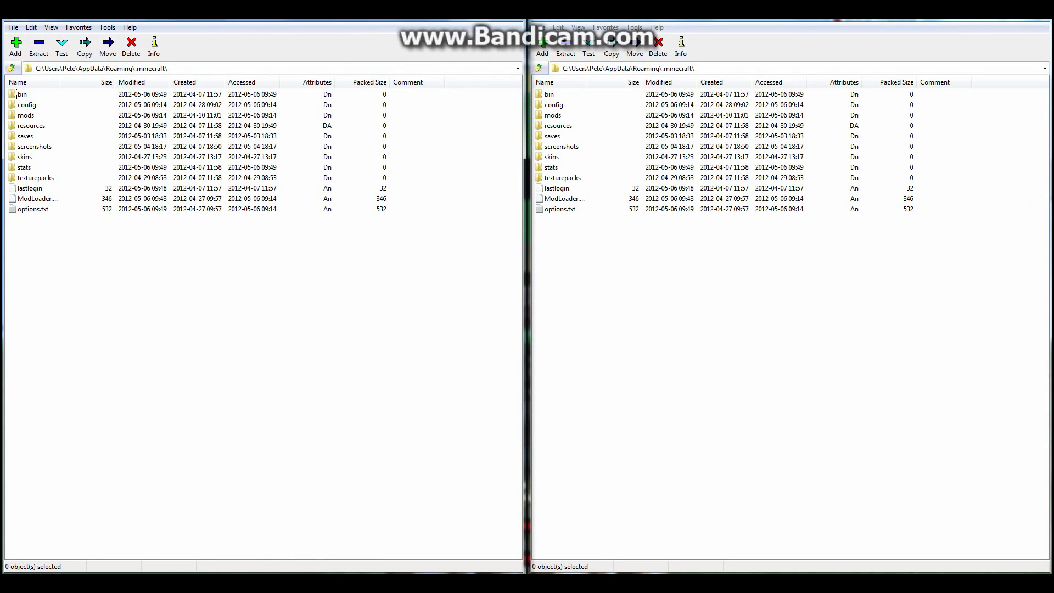
Browse the left 7-Zip window to the Desktop Maps folder
{"action": "left_click", "coordinate": [12, 68]}
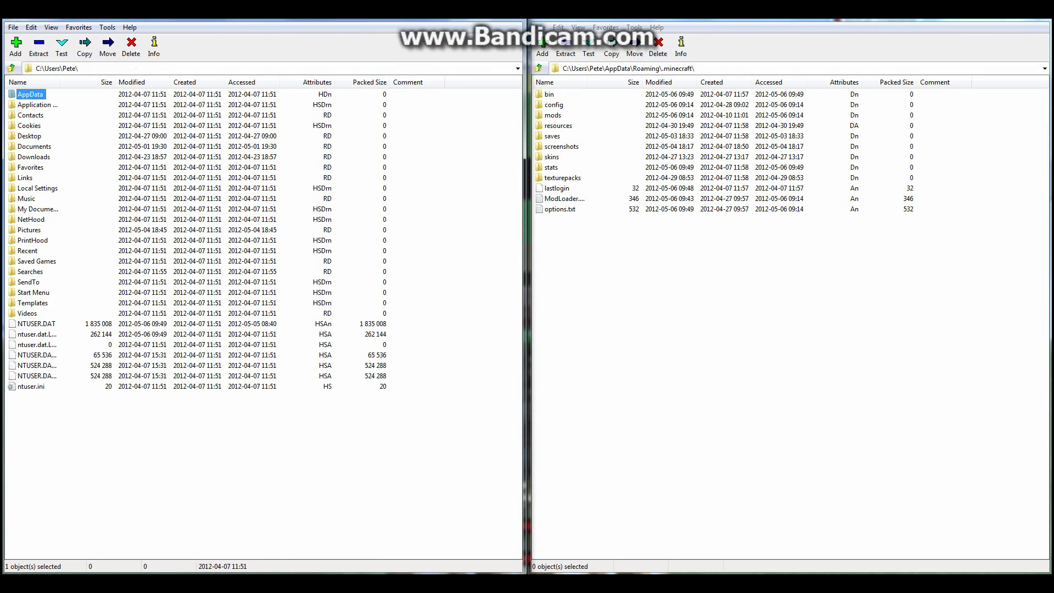
{"action": "double_click", "coordinate": [29, 135]}
{"action": "double_click", "coordinate": [25, 105]}
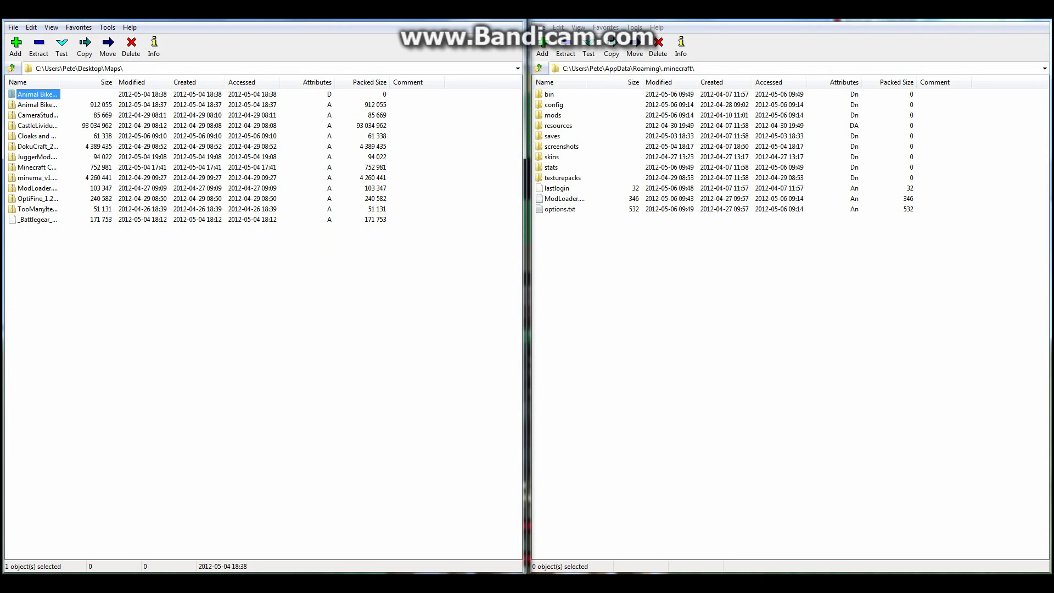
In the right window, open minecraft.jar in AppData\Roaming\.minecraft\bin
{"action": "left_click", "coordinate": [539, 68]}
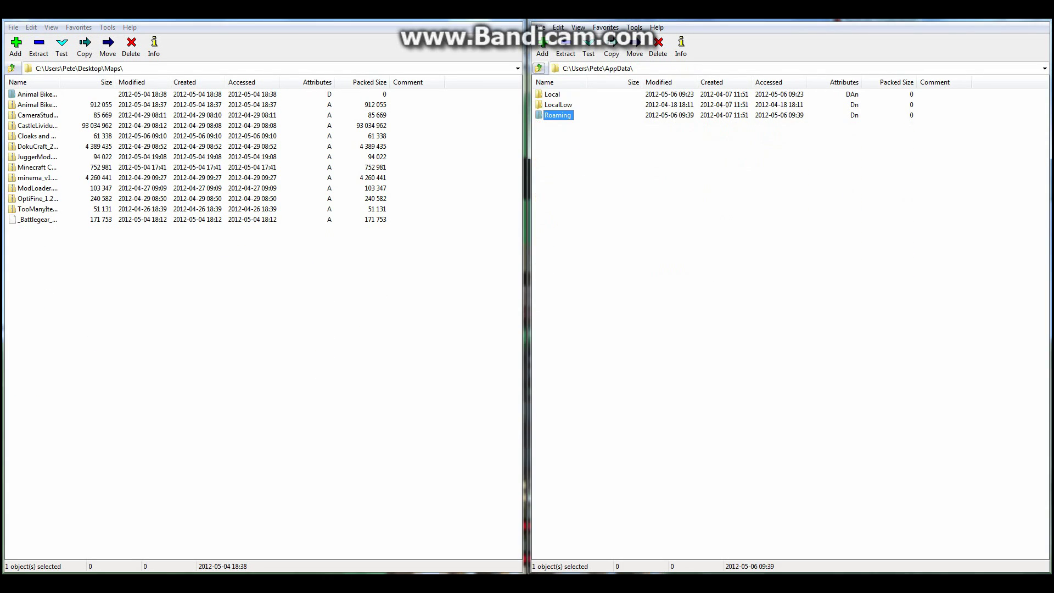
{"action": "left_click", "coordinate": [539, 68]}
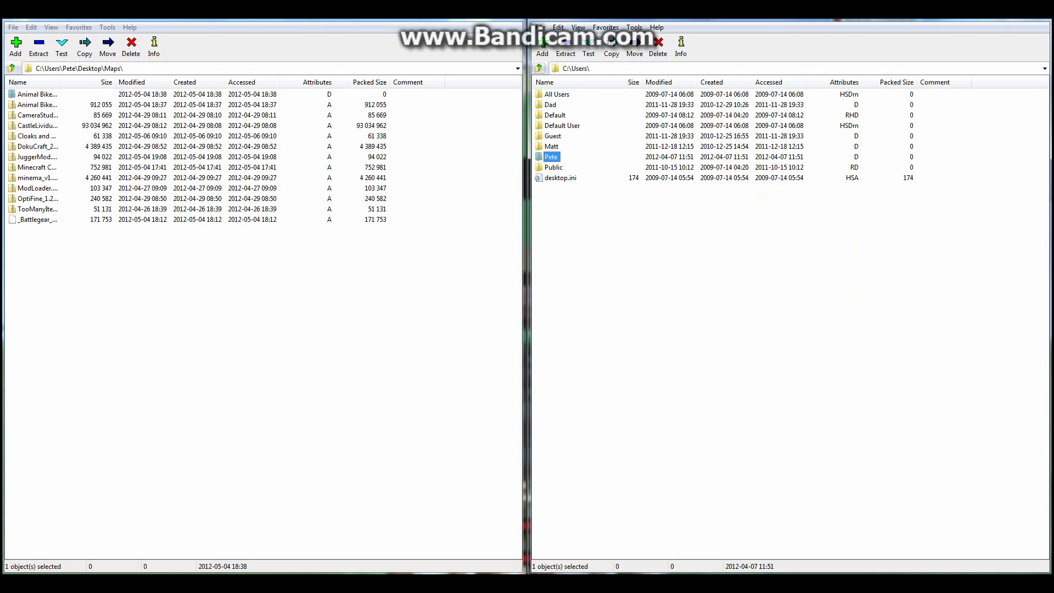
{"action": "left_click", "coordinate": [540, 68]}
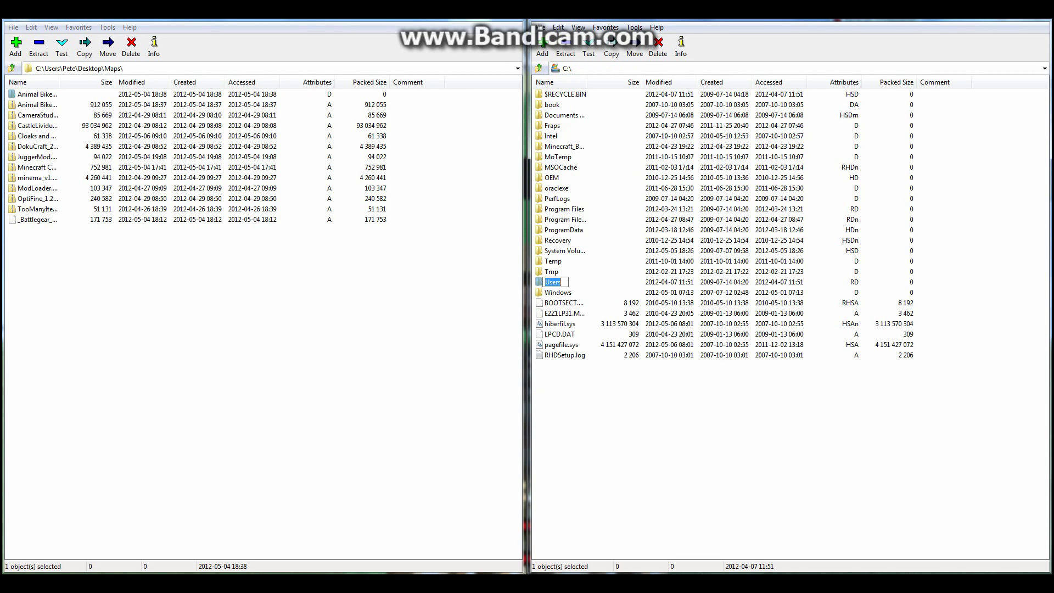
{"action": "double_click", "coordinate": [552, 282]}
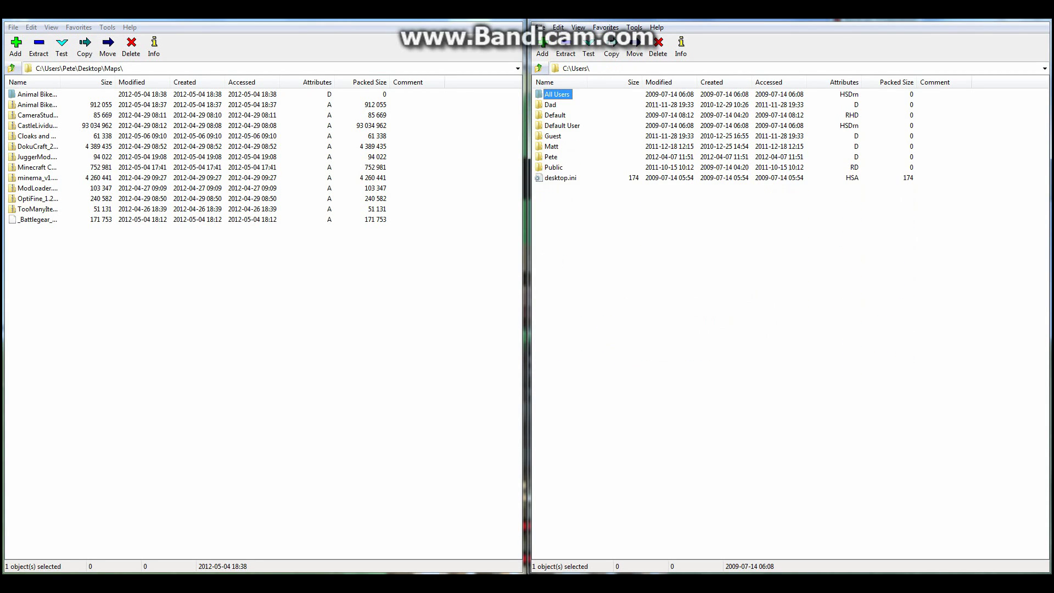
{"action": "double_click", "coordinate": [551, 156]}
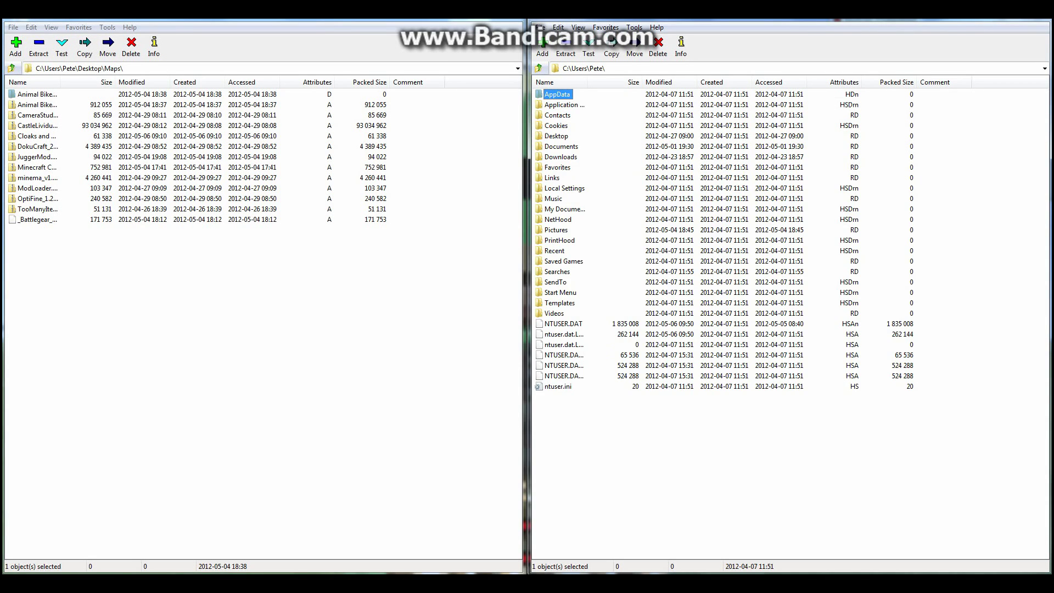
{"action": "double_click", "coordinate": [558, 95]}
{"action": "left_click", "coordinate": [557, 115]}
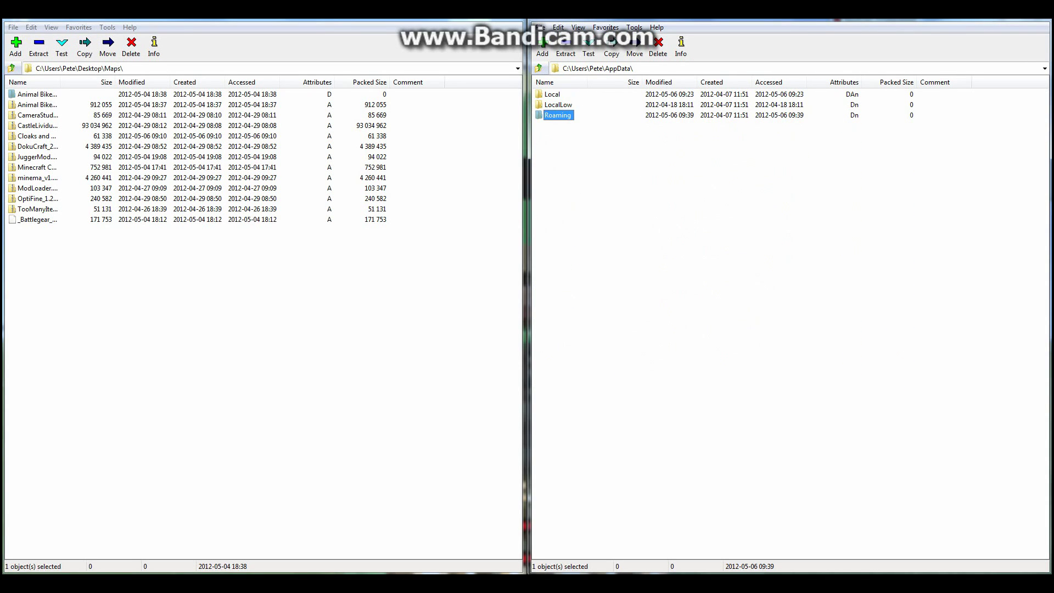
{"action": "double_click", "coordinate": [558, 114]}
{"action": "double_click", "coordinate": [556, 95]}
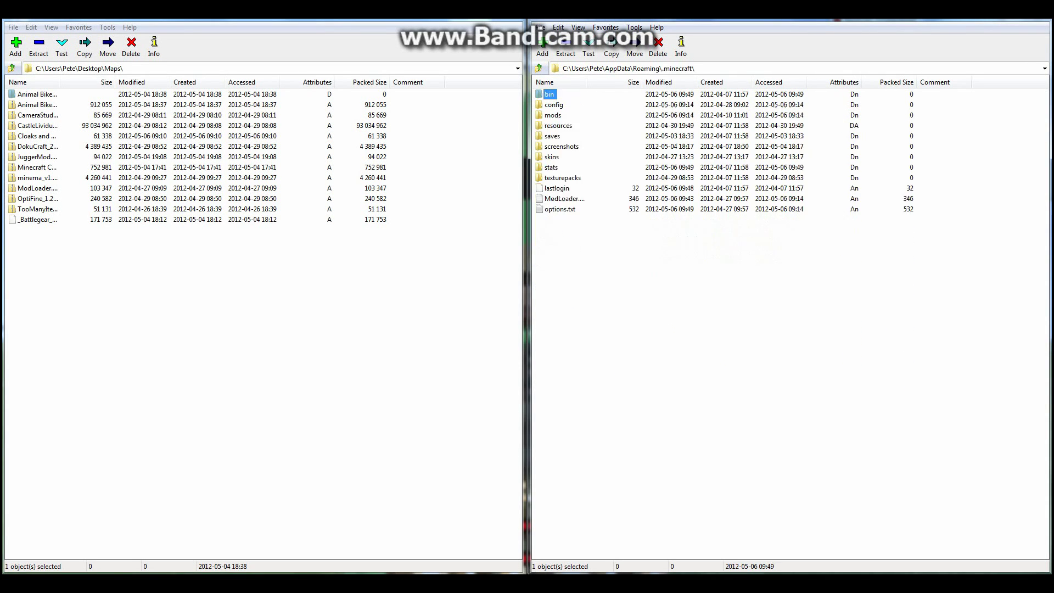
{"action": "double_click", "coordinate": [549, 95]}
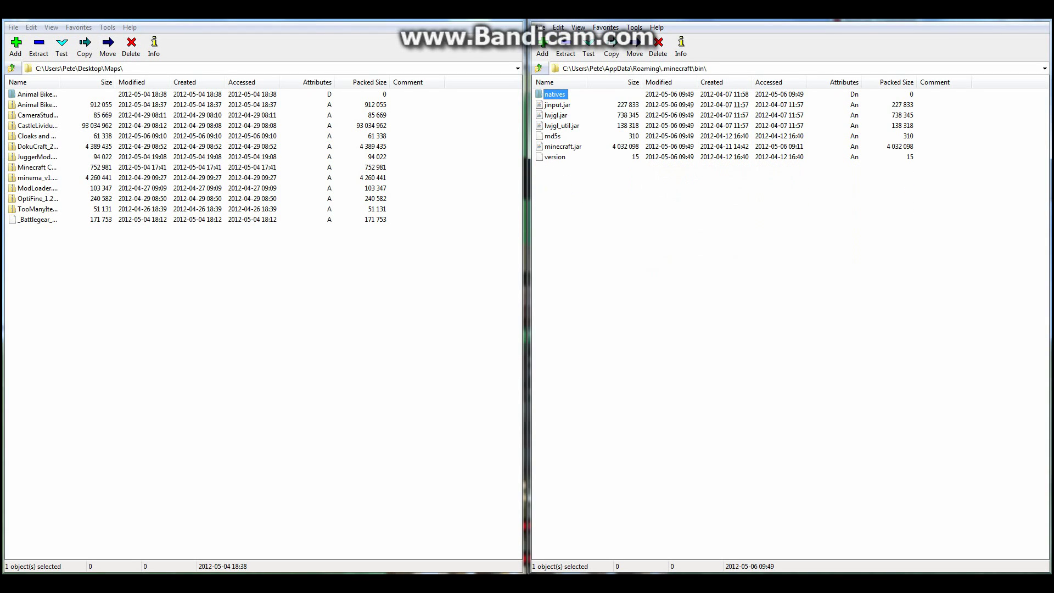
{"action": "double_click", "coordinate": [562, 146]}
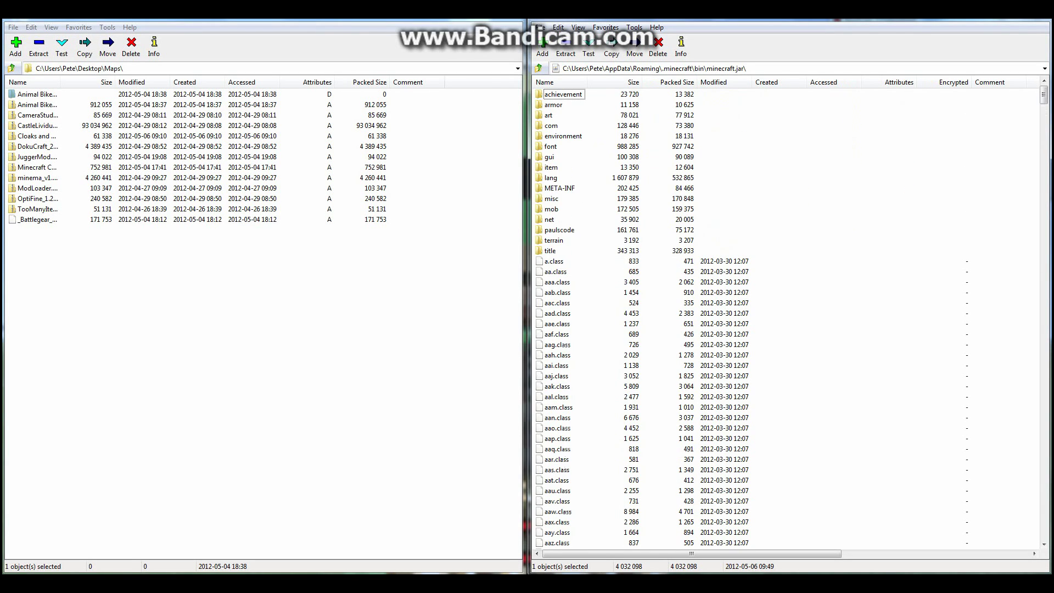
Delete the META-INF folder from minecraft.jar and confirm the deletion
{"action": "left_click", "coordinate": [560, 188]}
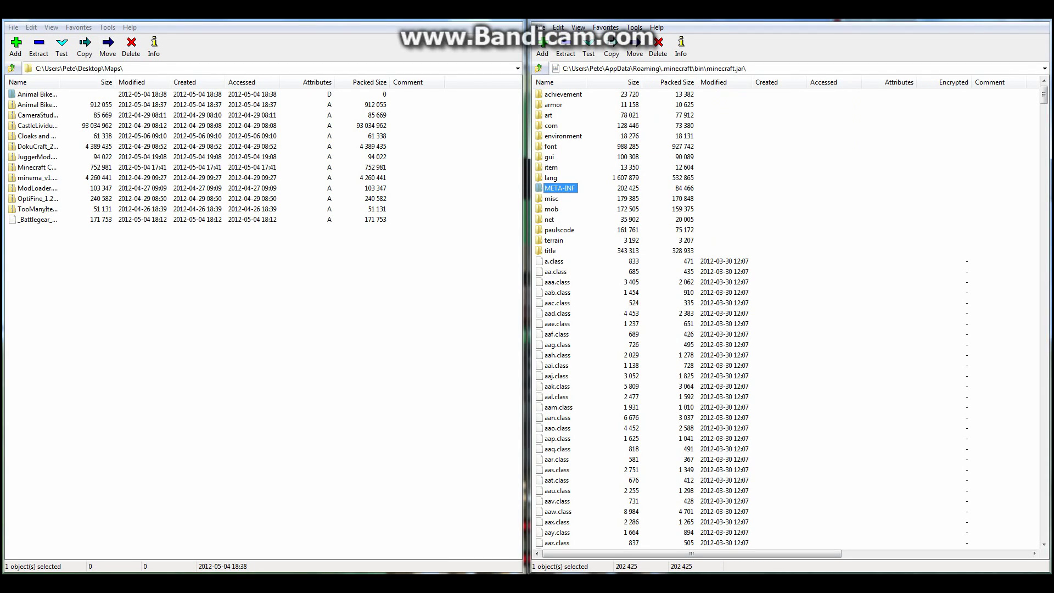
{"action": "key", "text": "Delete"}
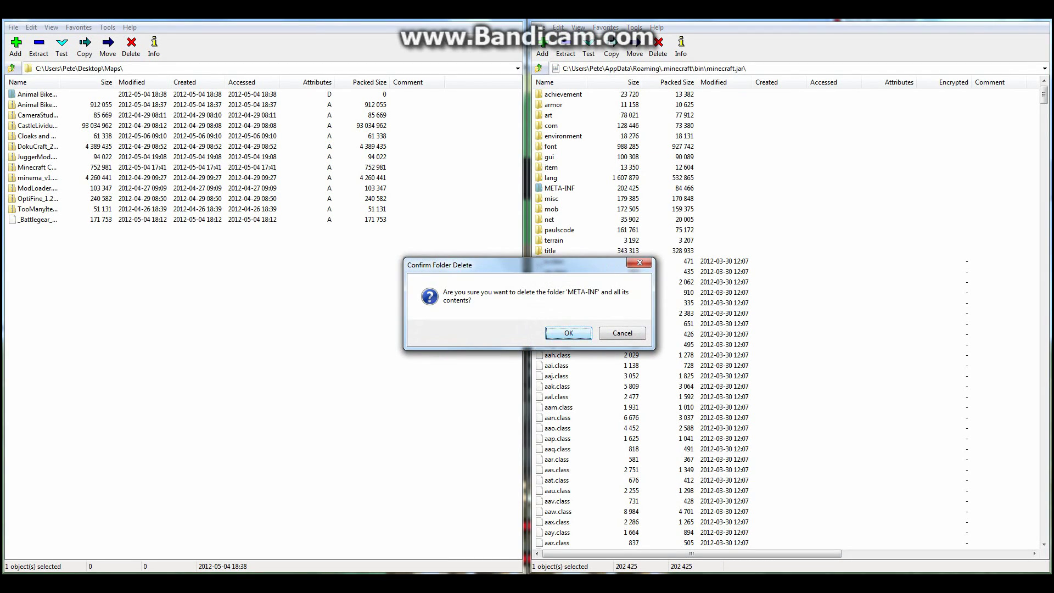
{"action": "key", "text": "Return"}
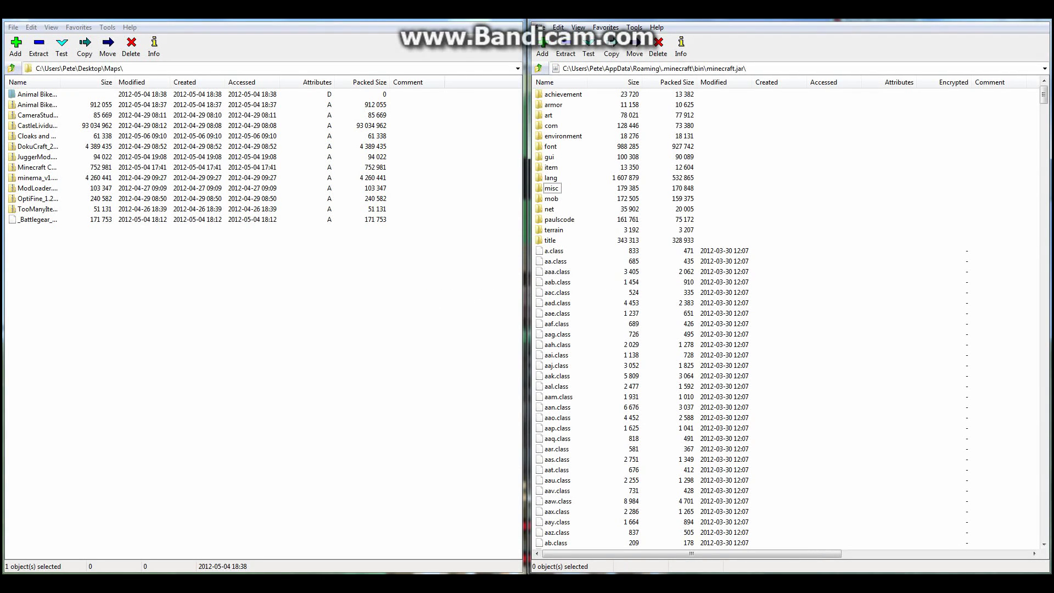
Copy all ModLoader.zip class files into minecraft.jar, then go back to Maps
{"action": "key", "text": "Return"}
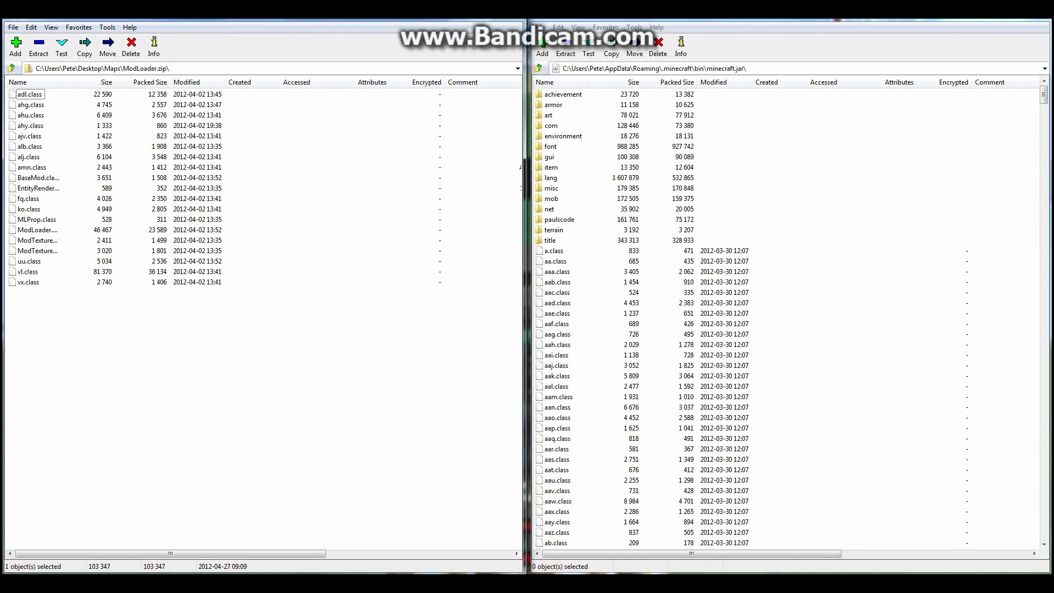
{"action": "key", "text": "space"}
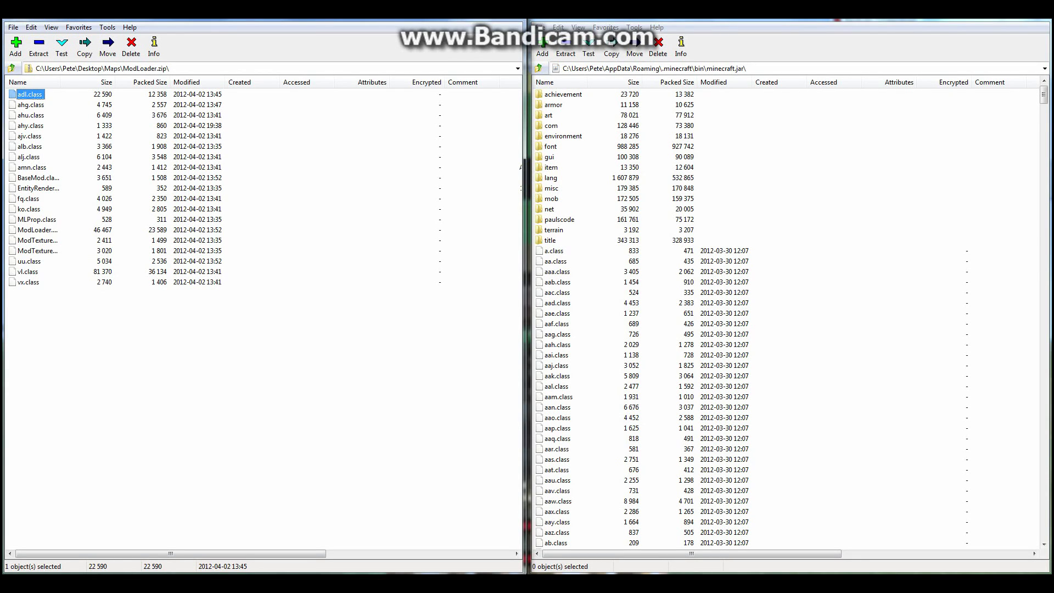
{"action": "key", "text": "ctrl+a"}
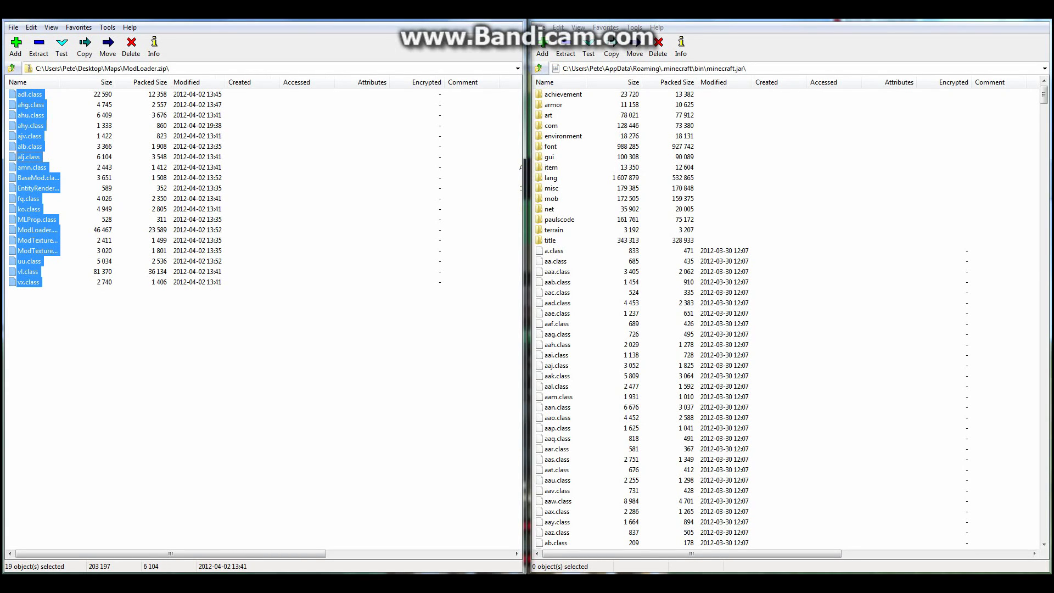
{"action": "left_click_drag", "start_coordinate": [30, 157], "coordinate": [576, 330]}
{"action": "left_click", "coordinate": [425, 339]}
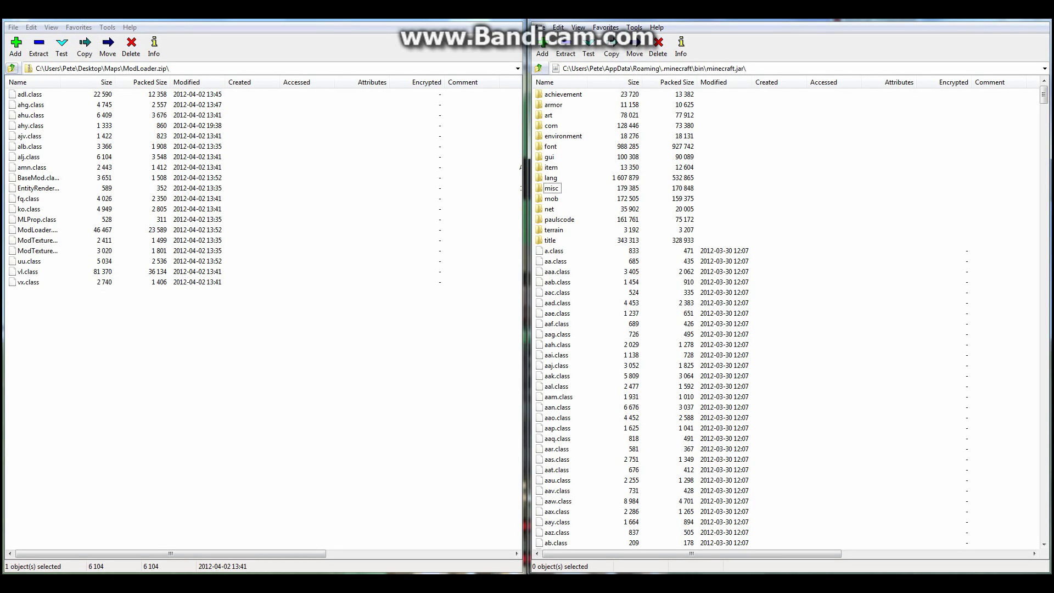
{"action": "left_click", "coordinate": [12, 67]}
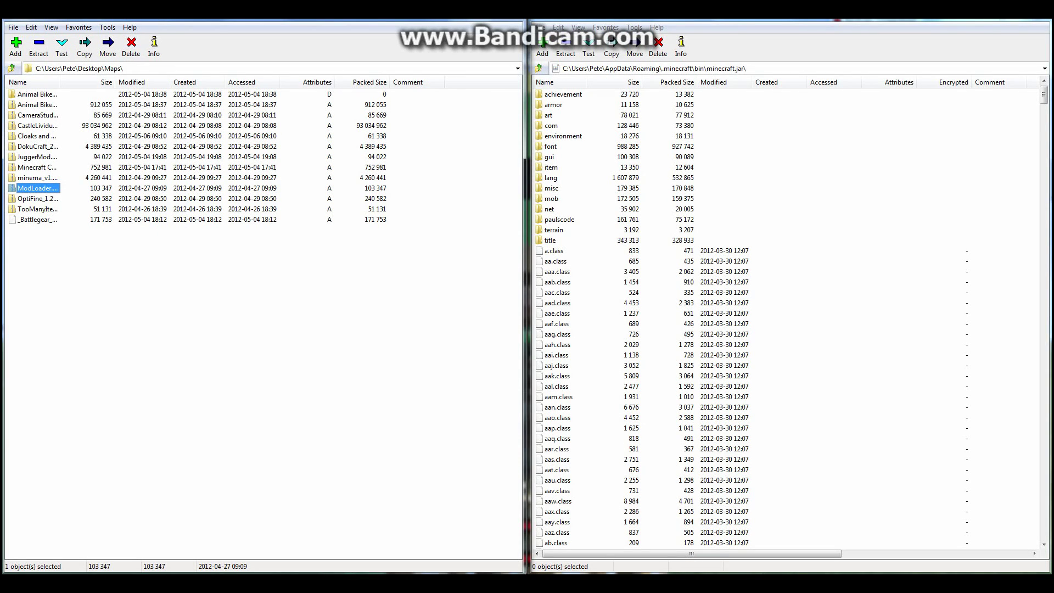
Copy the five Cloaks and More Accessories class files into minecraft.jar, then close all 7-Zip windows
{"action": "double_click", "coordinate": [35, 136]}
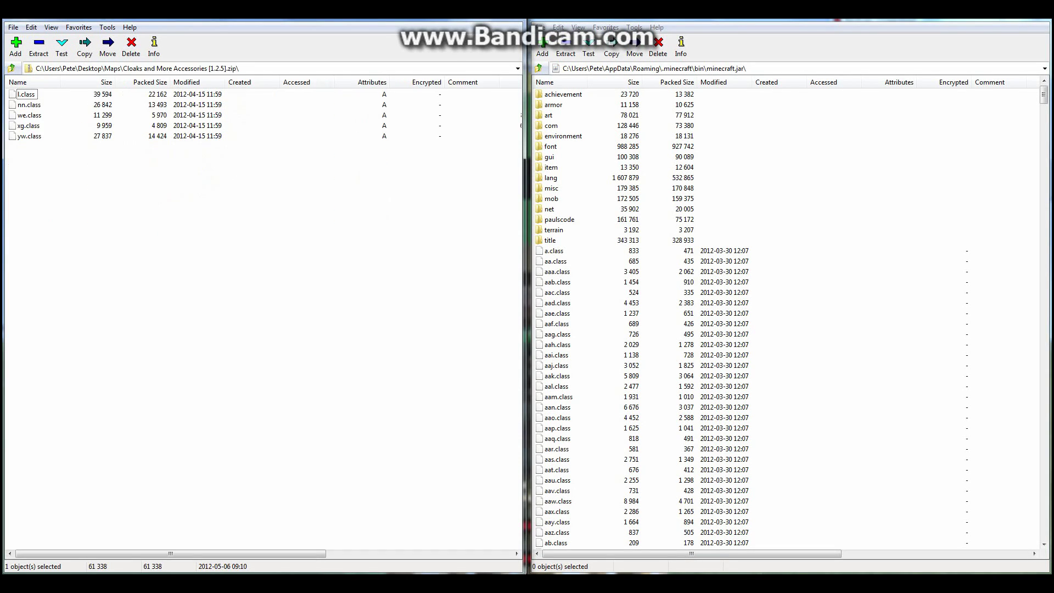
{"action": "left_click", "coordinate": [30, 114]}
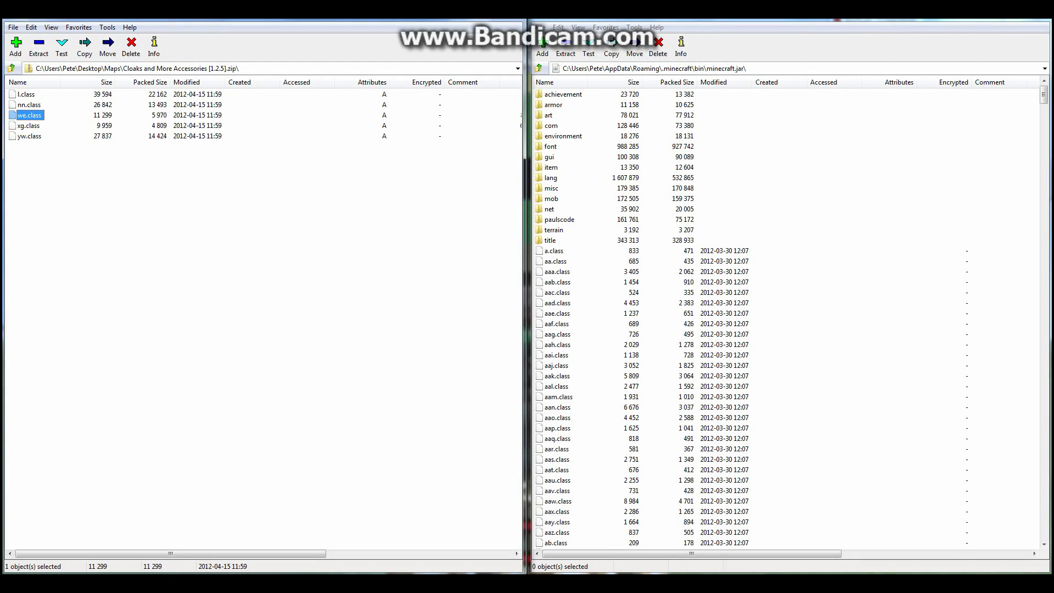
{"action": "key", "text": "ctrl+a"}
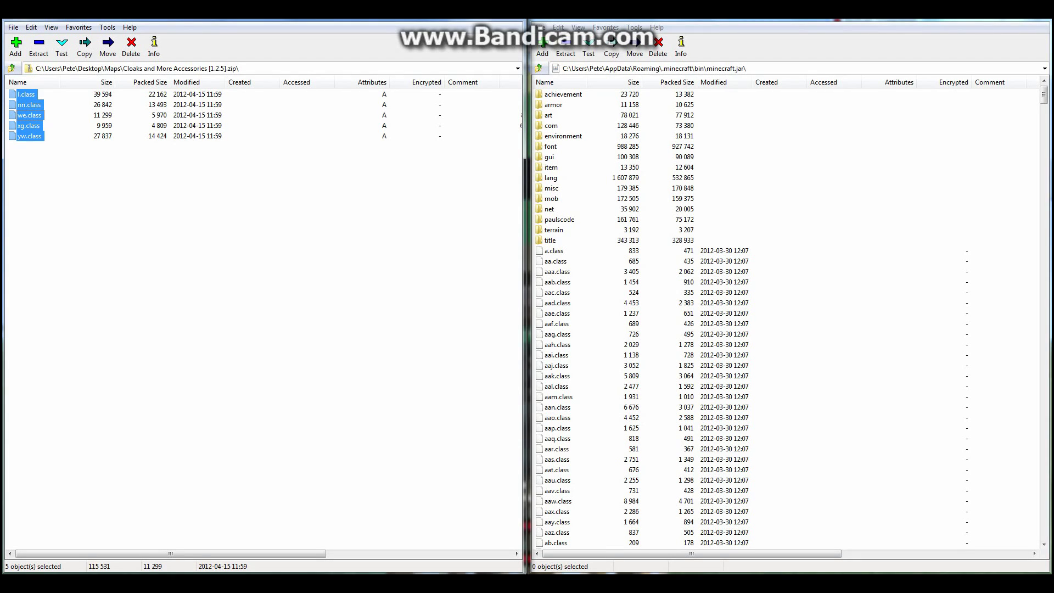
{"action": "left_click_drag", "start_coordinate": [30, 116], "coordinate": [742, 330]}
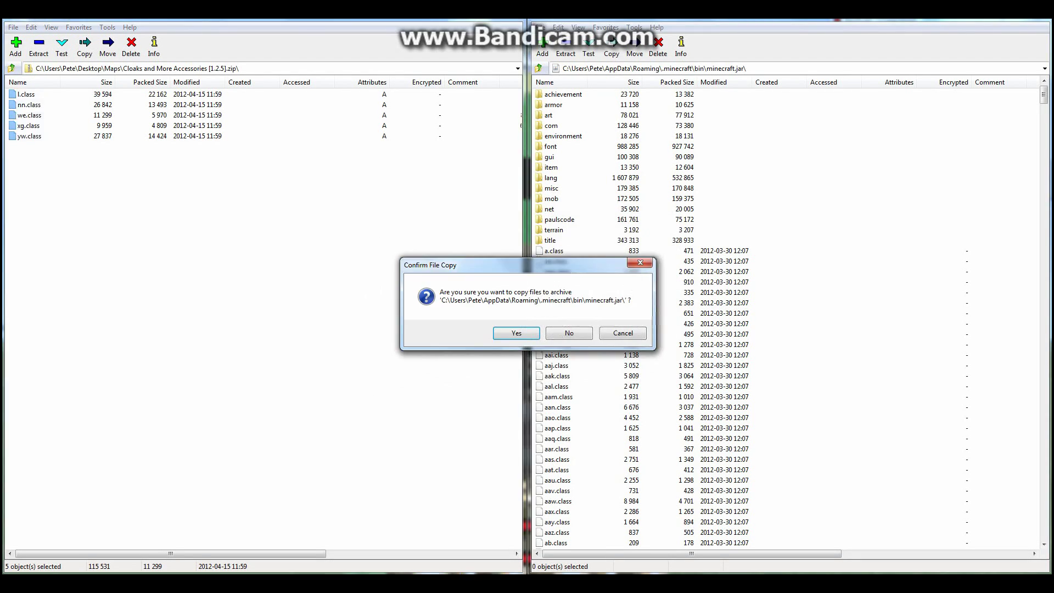
{"action": "key", "text": "Return"}
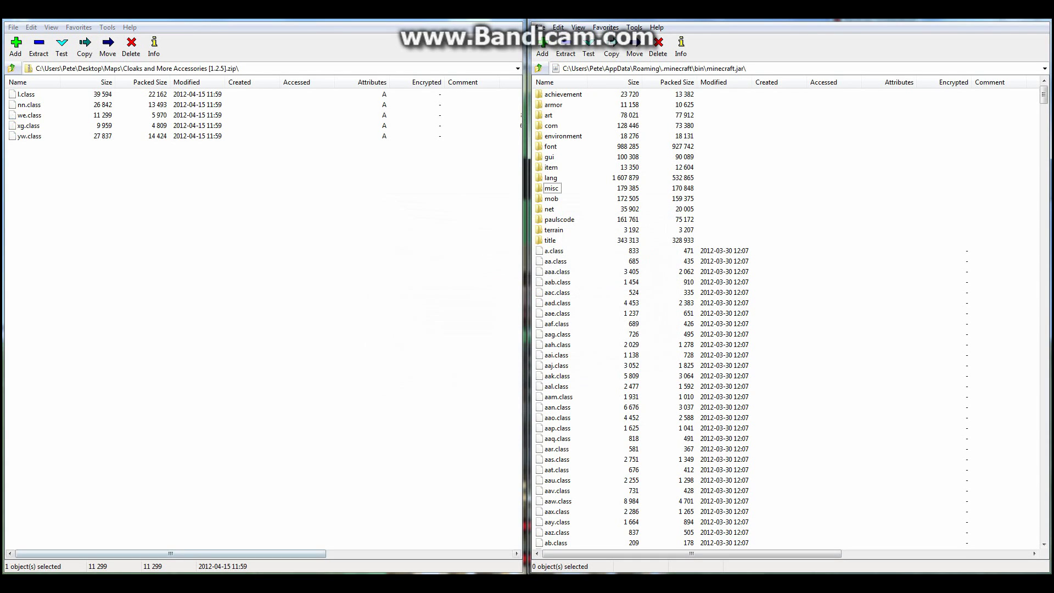
{"action": "right_click", "coordinate": [99, 582]}
{"action": "left_click", "coordinate": [116, 560]}
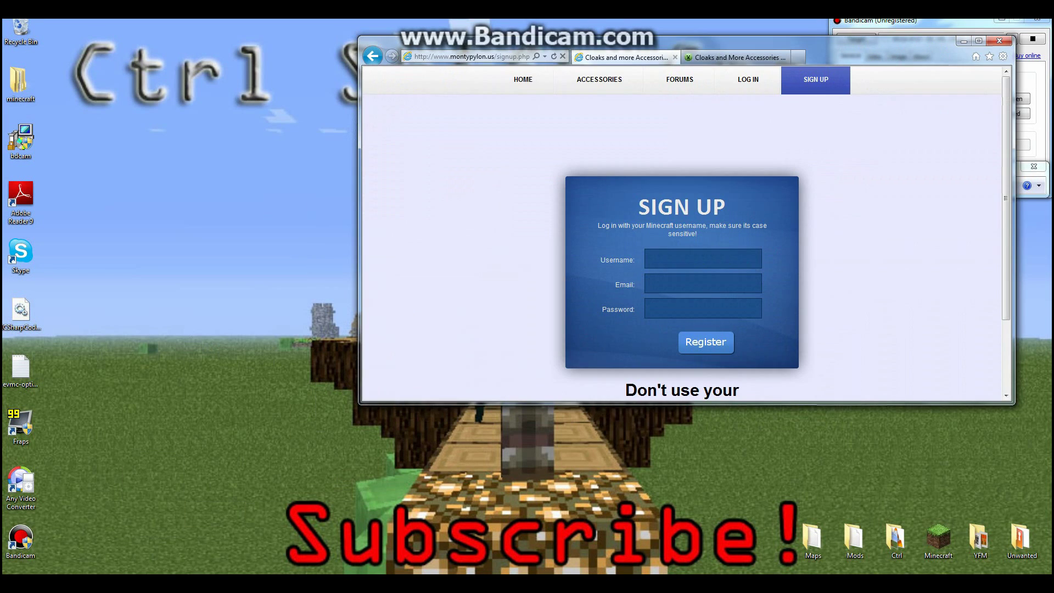
Restore the Internet Explorer Sign Up page, move its window, and maximize it
{"action": "left_click", "coordinate": [66, 582]}
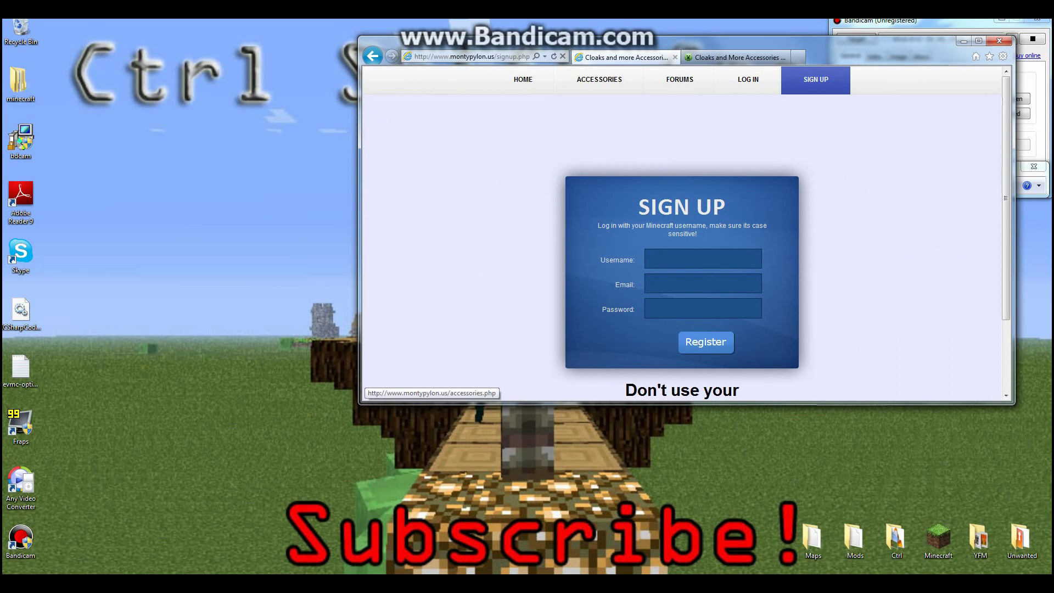
{"action": "left_click_drag", "start_coordinate": [971, 42], "coordinate": [890, 88]}
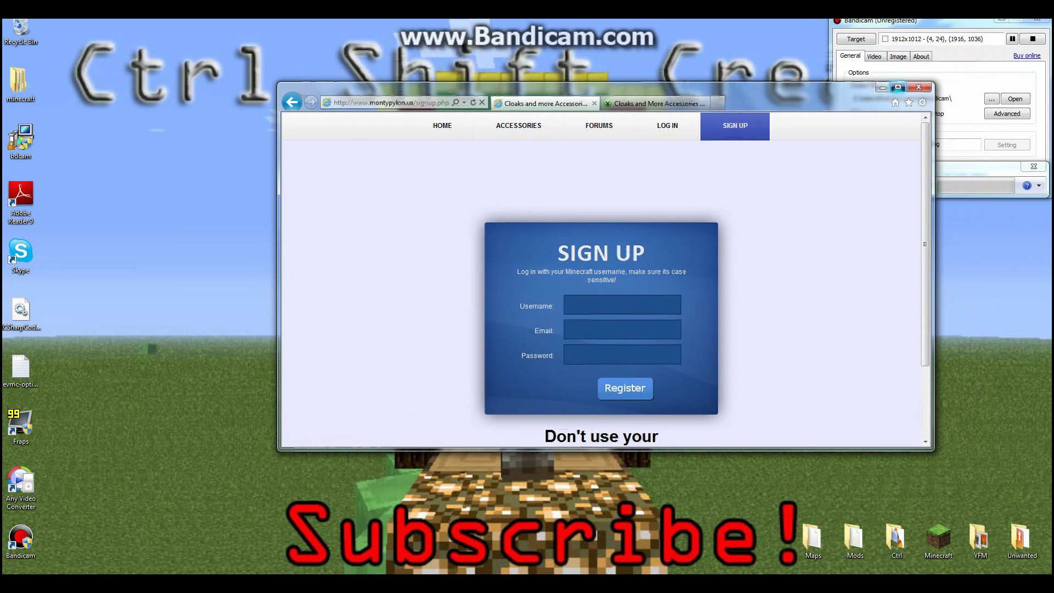
{"action": "left_click", "coordinate": [899, 87]}
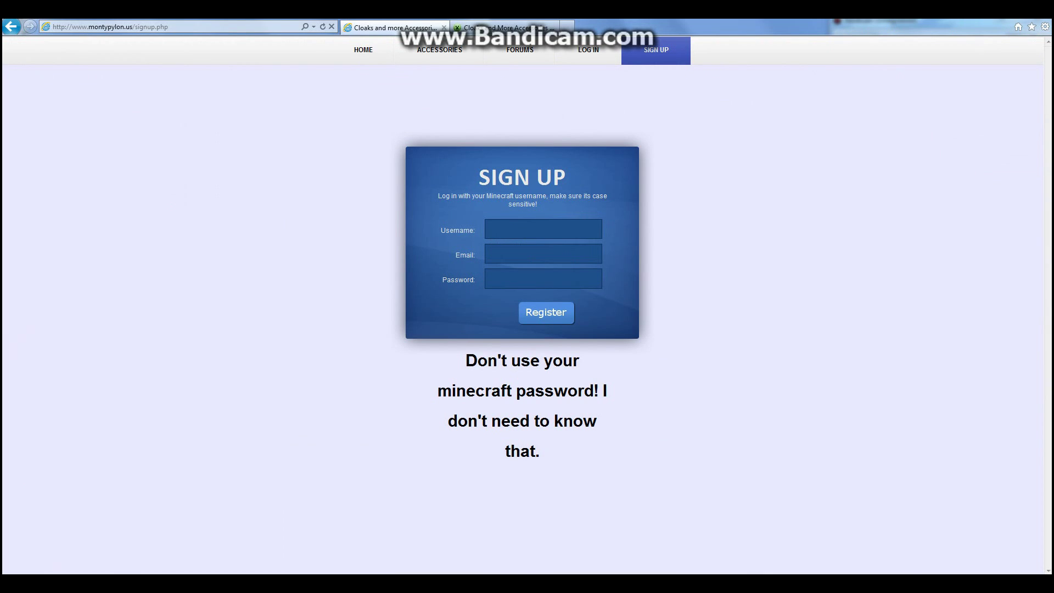
Enter and then clear a username on the Sign Up form, then go to LOG IN
{"action": "left_click", "coordinate": [544, 231]}
{"action": "type", "text": "Ctrlshif"}
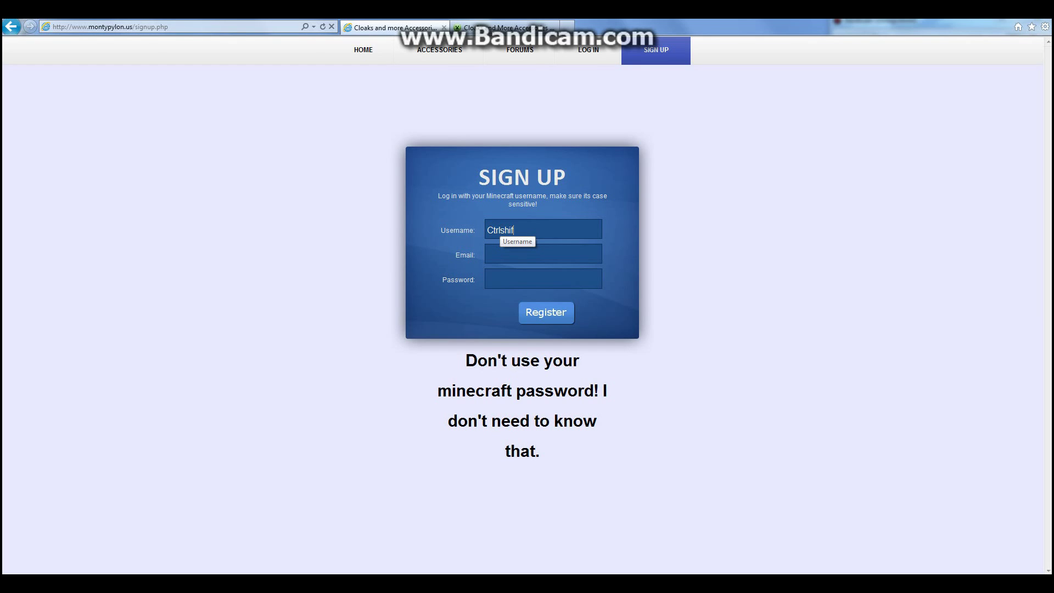
{"action": "type", "text": "tcreate"}
{"action": "key", "text": "ctrl+a"}
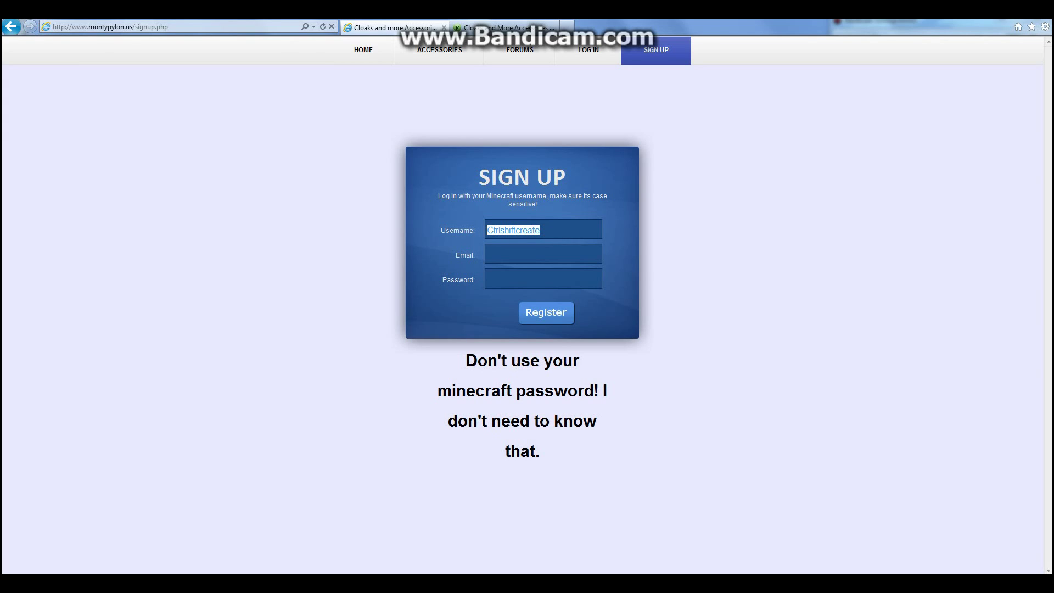
{"action": "key", "text": "BackSpace"}
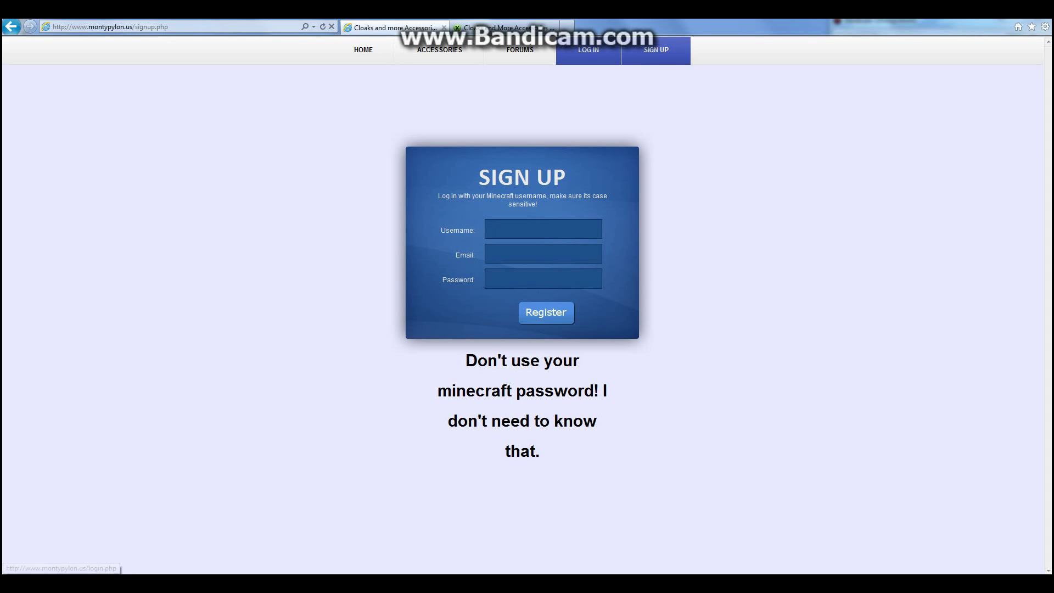
{"action": "left_click", "coordinate": [589, 49]}
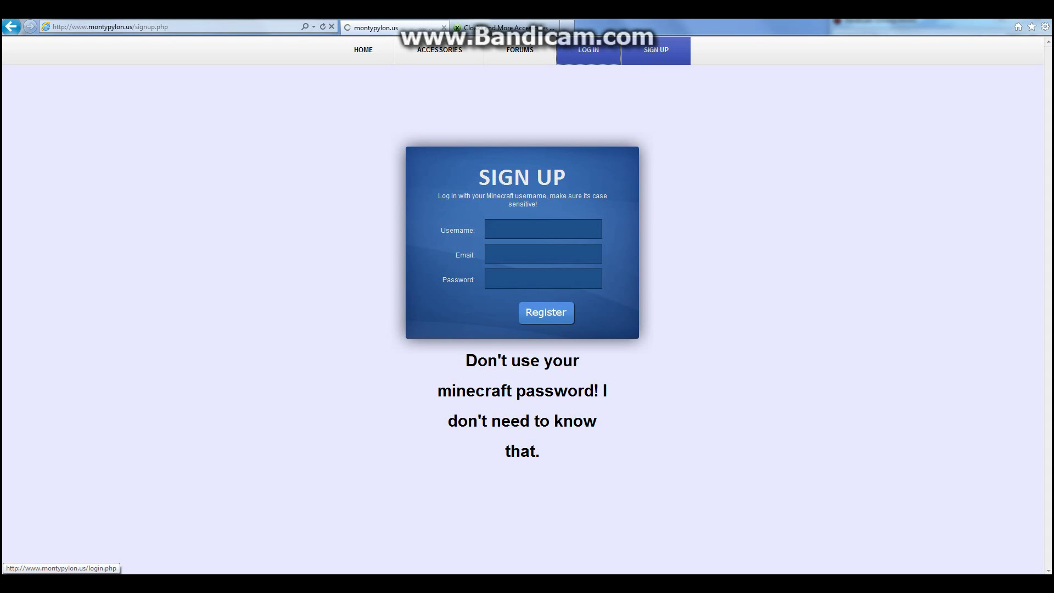
{"action": "type", "text": "C"}
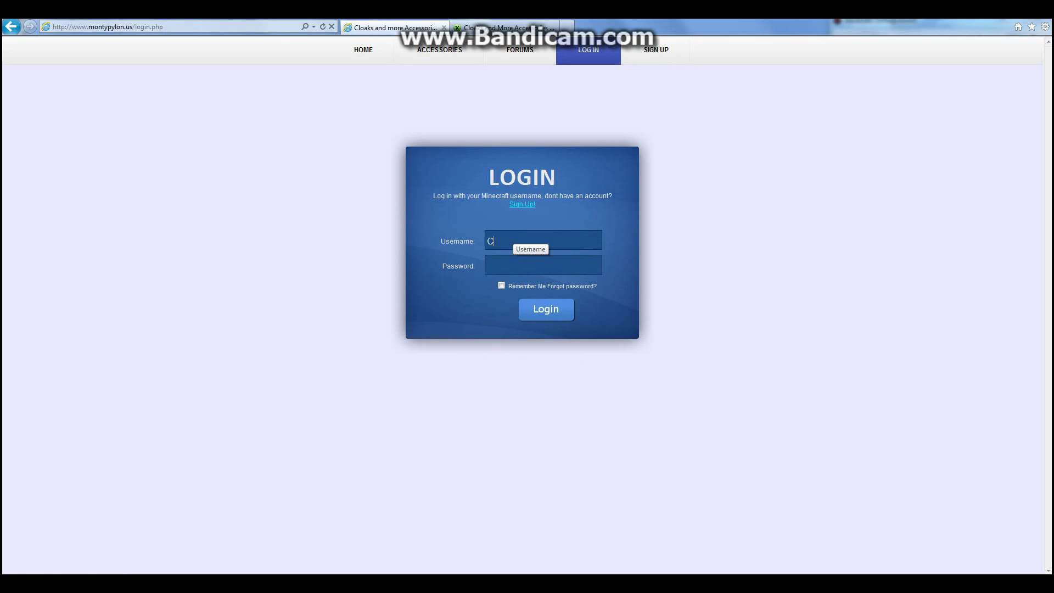
{"action": "type", "text": "trlshiftcreate"}
Enter the username and password and submit the login form
{"action": "key", "text": "Tab"}
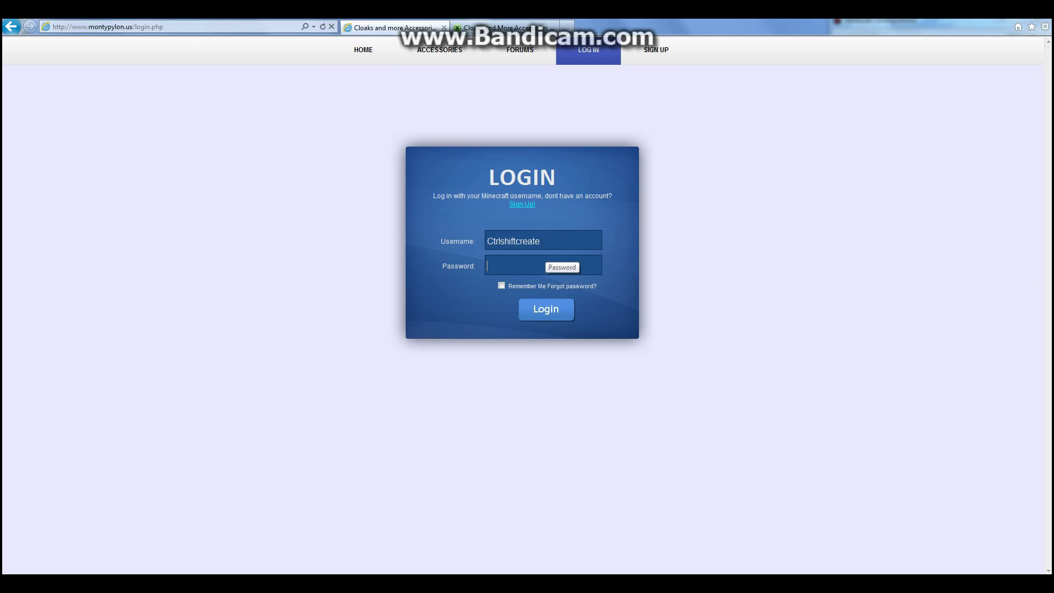
{"action": "type", "text": "••••"}
{"action": "type", "text": "•••••••"}
{"action": "key", "text": "Return"}
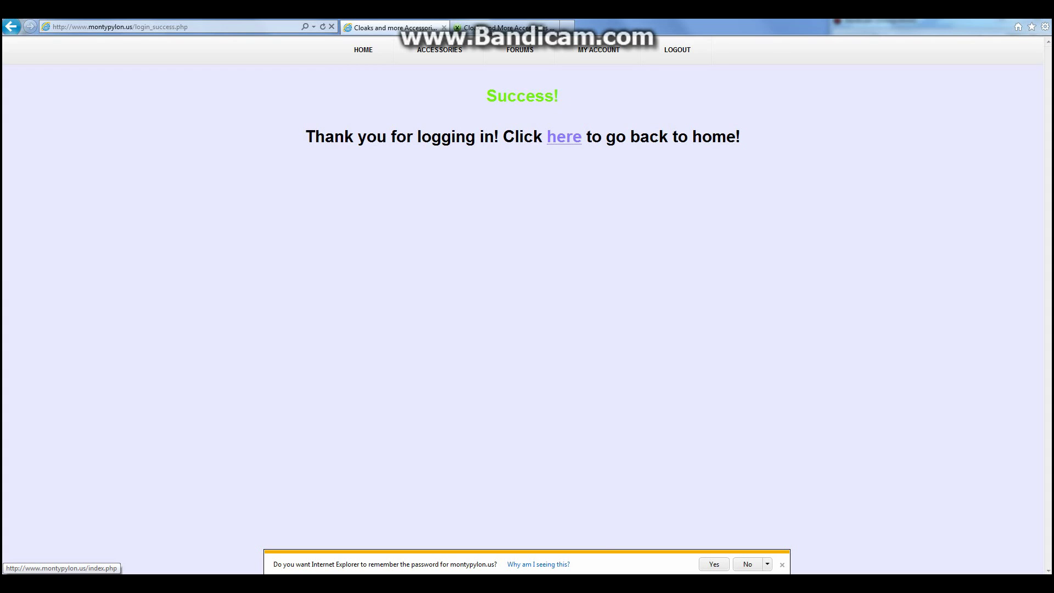
Visit the MY ACCOUNT profile page, then the ACCESSORIES page
{"action": "left_click", "coordinate": [599, 50]}
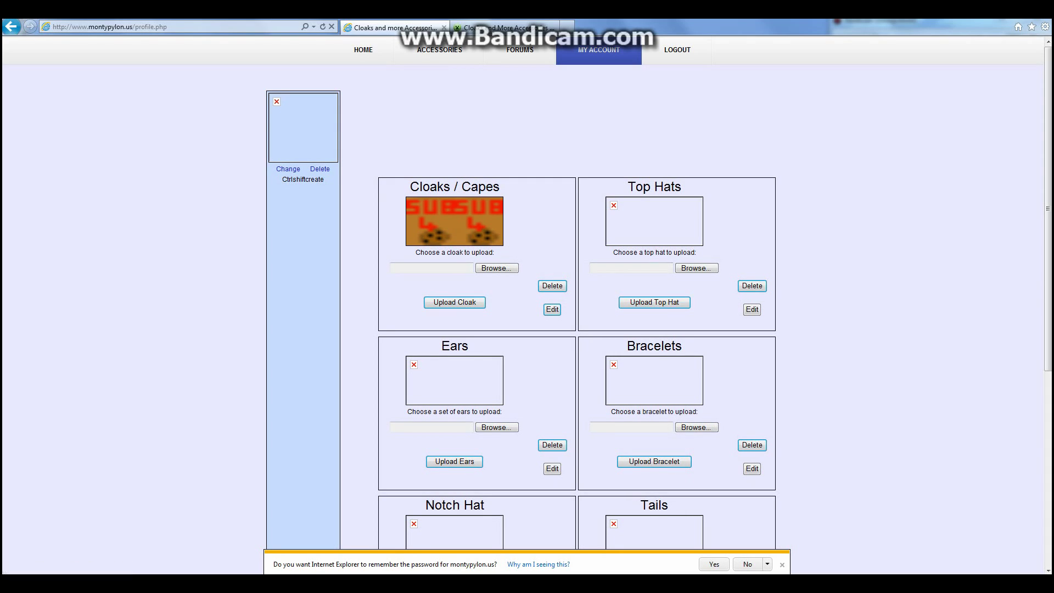
{"action": "left_click", "coordinate": [439, 50]}
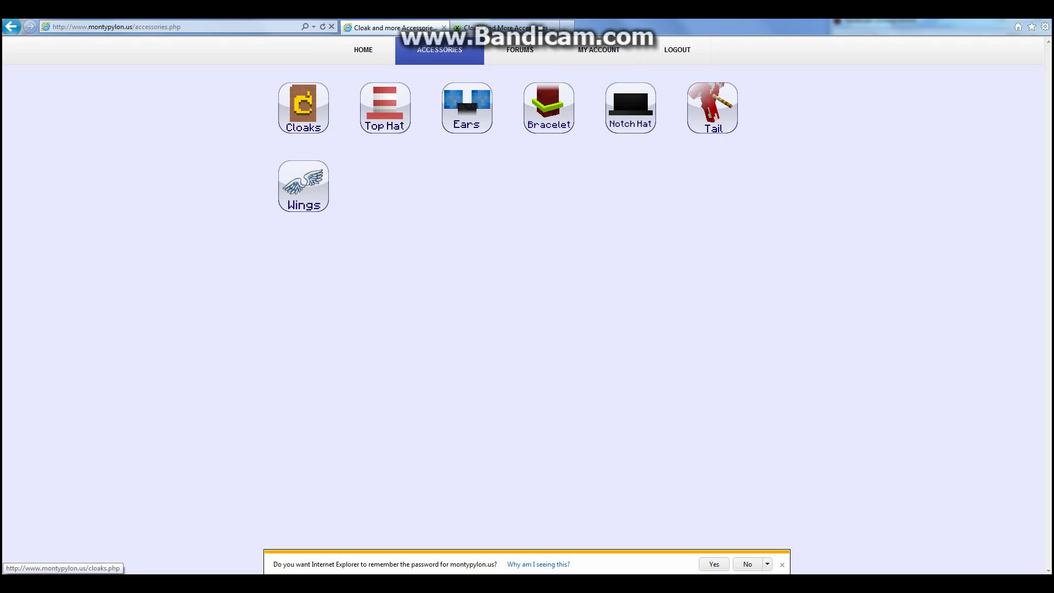
Browse the available cloaks list and dismiss the remember-password notification
{"action": "left_click", "coordinate": [303, 107]}
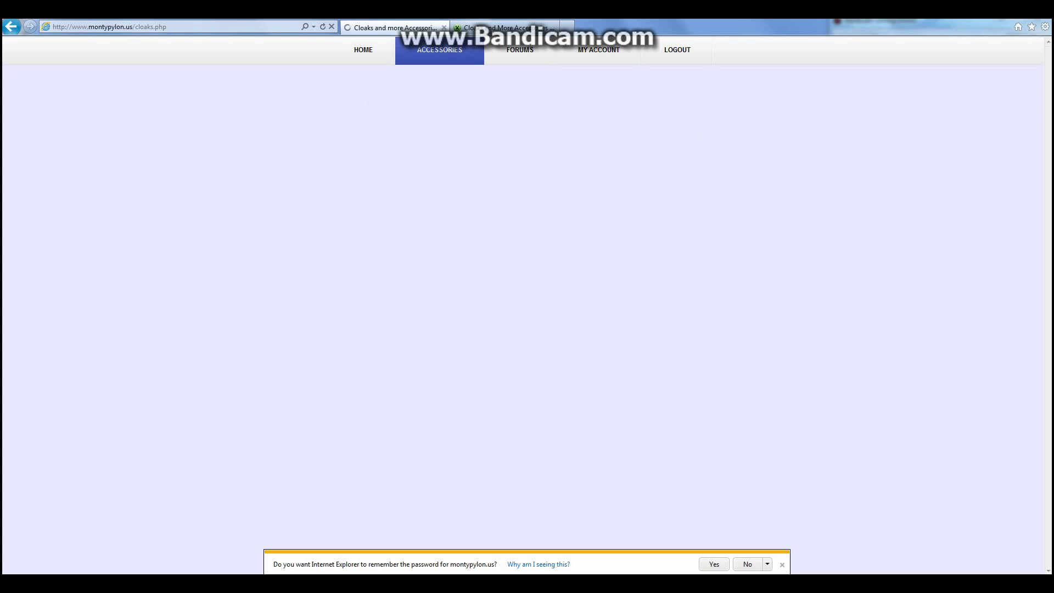
{"action": "left_click", "coordinate": [714, 563]}
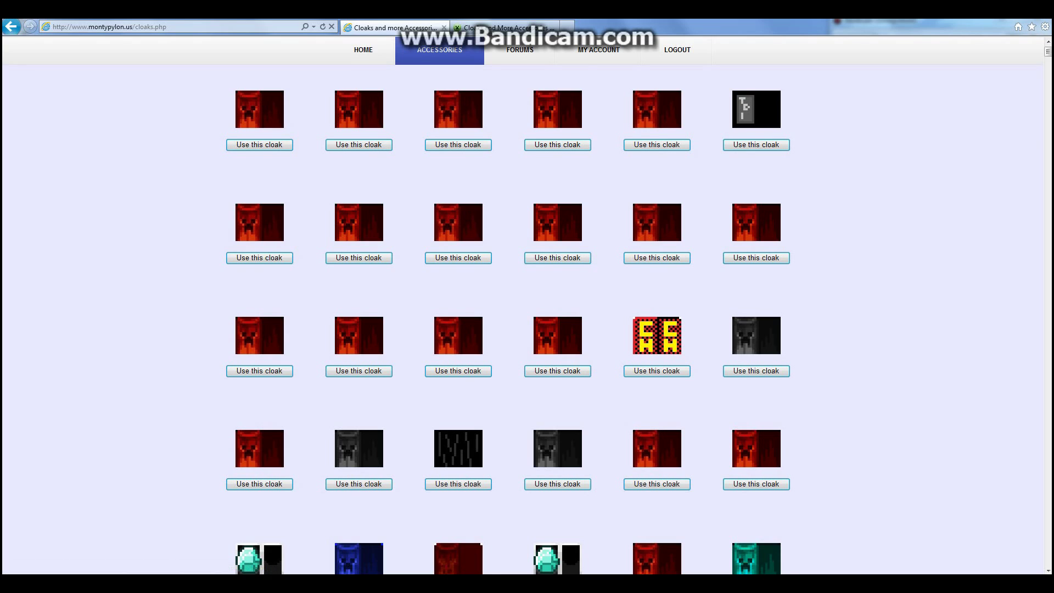
{"action": "scroll", "coordinate": [527, 329], "scroll_direction": "down", "scroll_amount": 5}
{"action": "scroll", "coordinate": [528, 330], "scroll_direction": "down", "scroll_amount": 5}
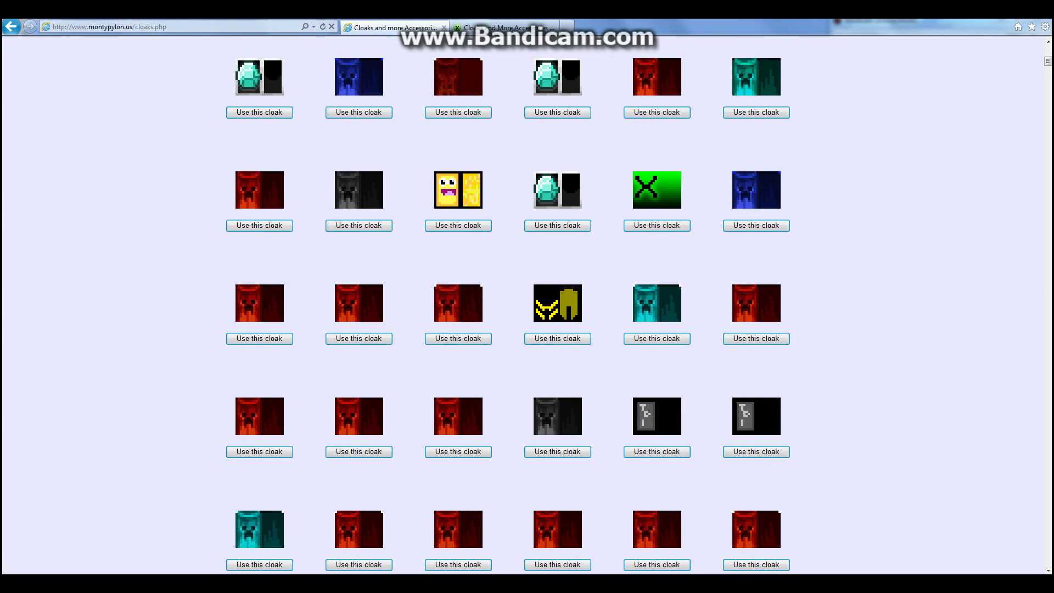
{"action": "scroll", "coordinate": [528, 329], "scroll_direction": "down", "scroll_amount": 5}
{"action": "scroll", "coordinate": [528, 330], "scroll_direction": "down", "scroll_amount": 5}
{"action": "scroll", "coordinate": [528, 330], "scroll_direction": "down", "scroll_amount": 5}
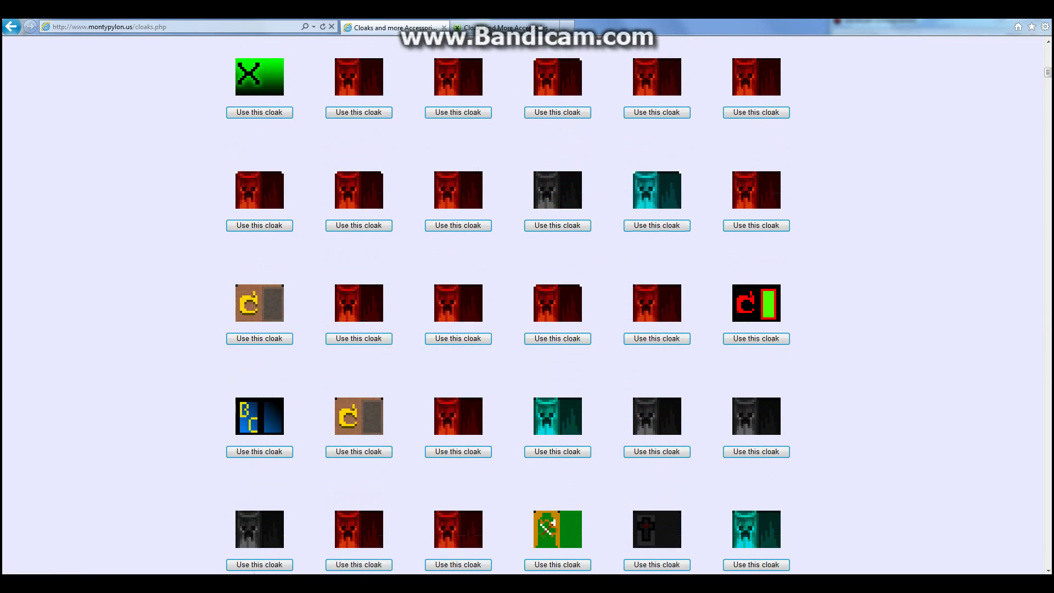
{"action": "scroll", "coordinate": [527, 330], "scroll_direction": "down", "scroll_amount": 5}
{"action": "scroll", "coordinate": [528, 296], "scroll_direction": "down", "scroll_amount": 5}
{"action": "scroll", "coordinate": [527, 297], "scroll_direction": "down", "scroll_amount": 5}
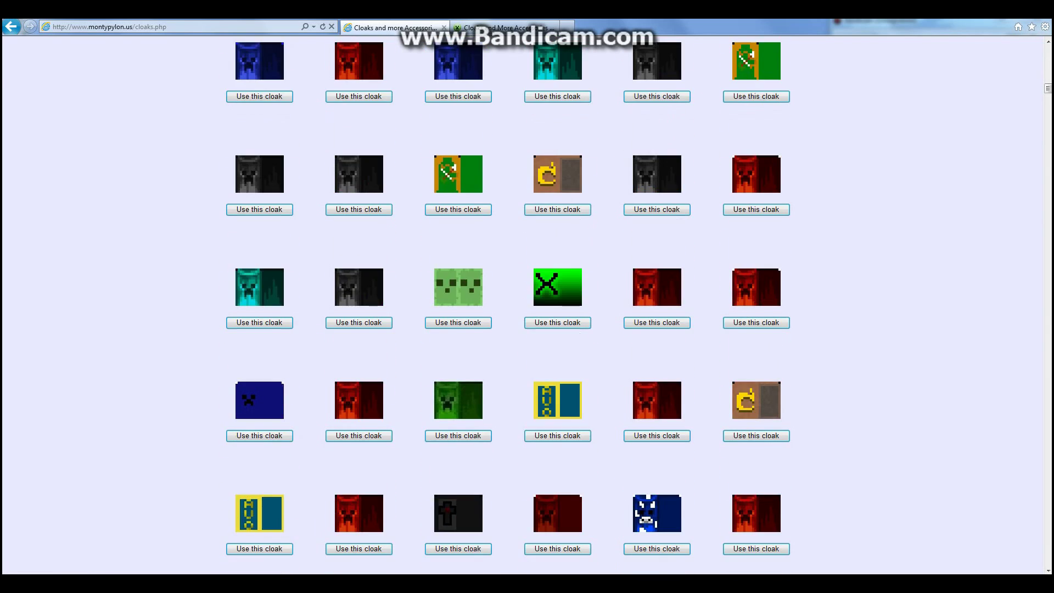
{"action": "scroll", "coordinate": [528, 296], "scroll_direction": "down", "scroll_amount": 5}
{"action": "scroll", "coordinate": [527, 297], "scroll_direction": "down", "scroll_amount": 5}
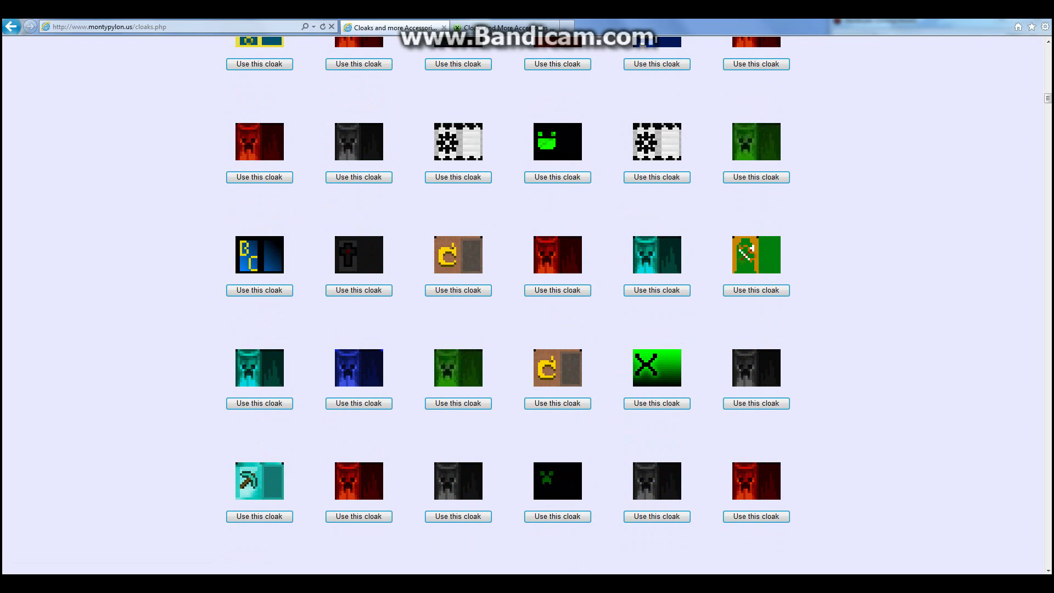
{"action": "scroll", "coordinate": [527, 297], "scroll_direction": "down", "scroll_amount": 5}
{"action": "scroll", "coordinate": [527, 297], "scroll_direction": "down", "scroll_amount": 5}
{"action": "scroll", "coordinate": [527, 296], "scroll_direction": "down", "scroll_amount": 5}
{"action": "scroll", "coordinate": [527, 297], "scroll_direction": "down", "scroll_amount": 5}
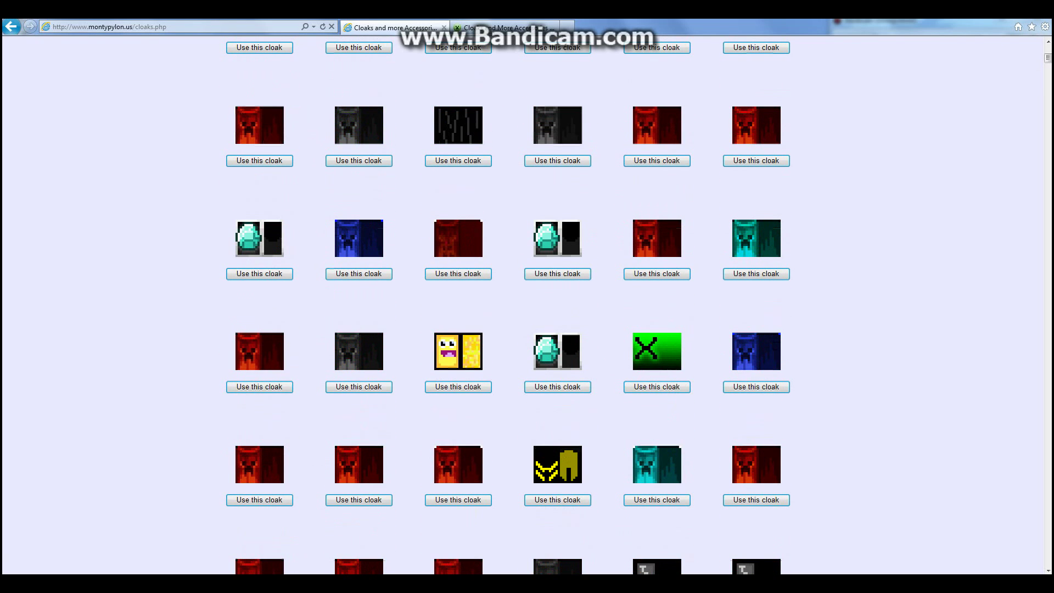
{"action": "scroll", "coordinate": [527, 296], "scroll_direction": "up", "scroll_amount": 8}
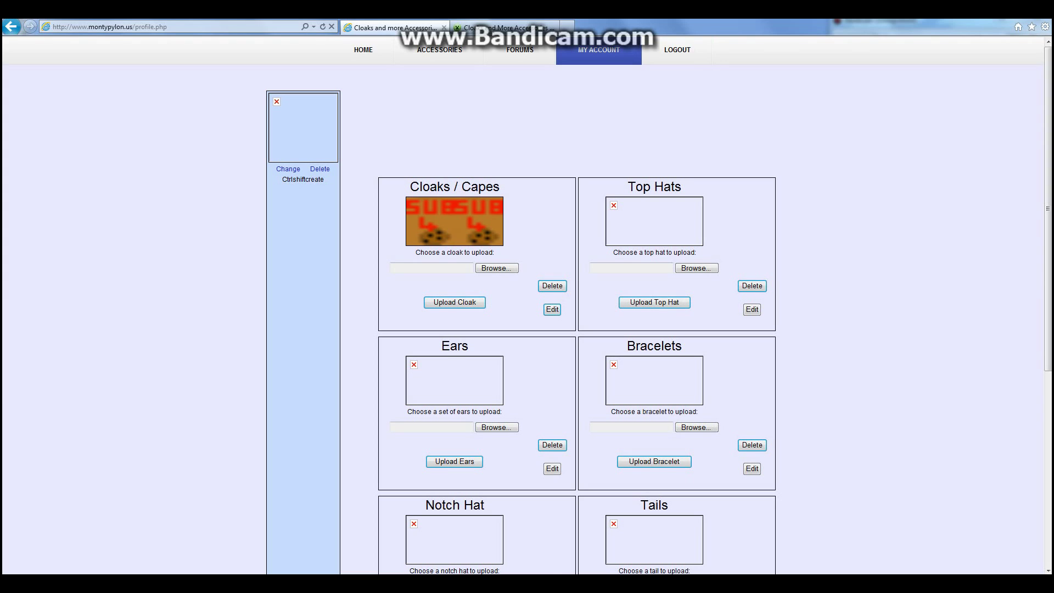
Close Internet Explorer and start the Minecraft launcher, maximized to full screen
{"action": "key", "text": "super+Down"}
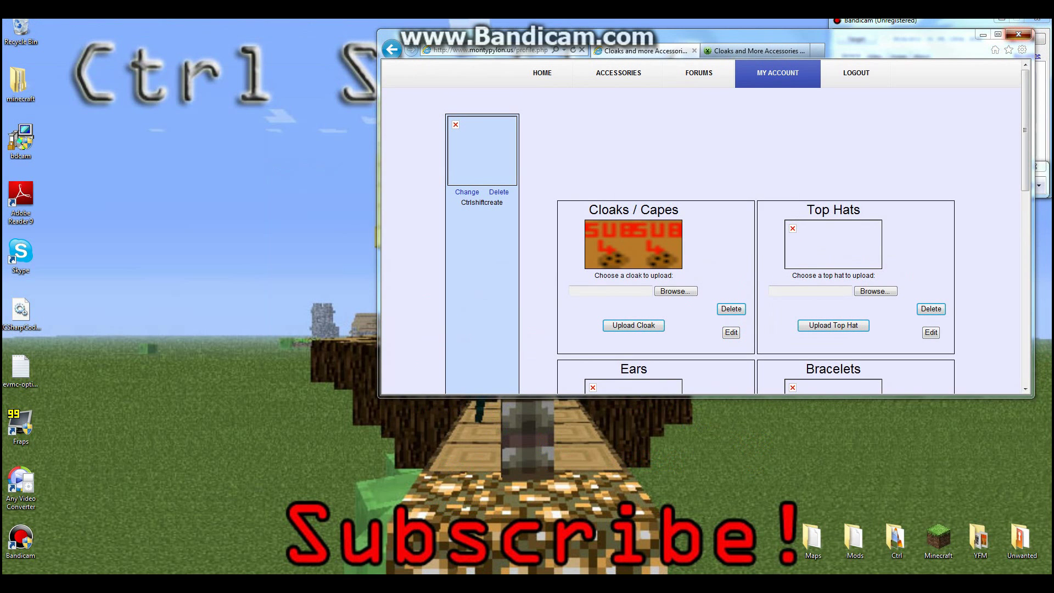
{"action": "key", "text": "Return"}
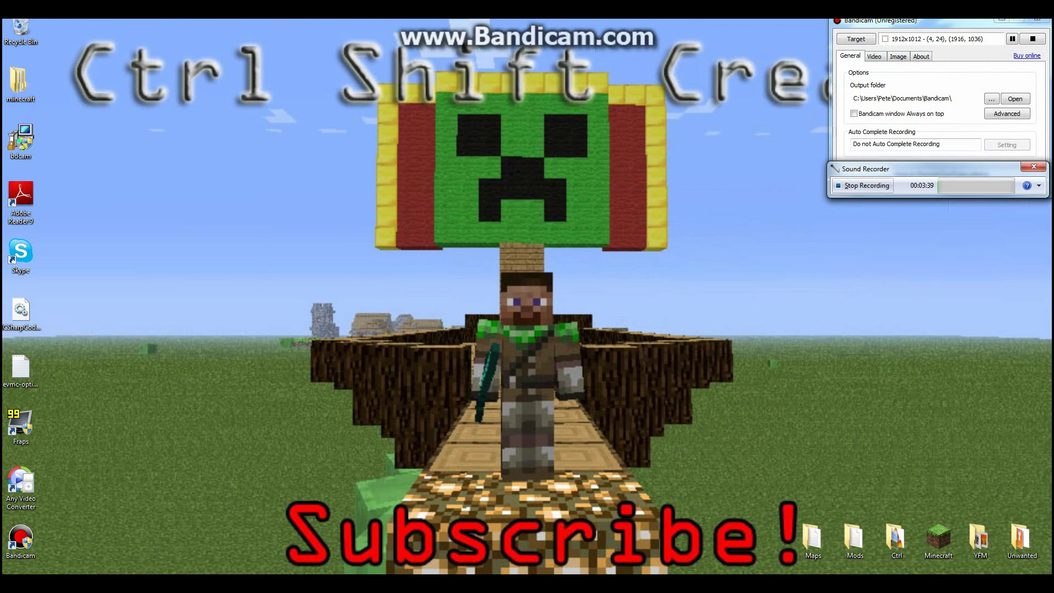
{"action": "double_click", "coordinate": [939, 539]}
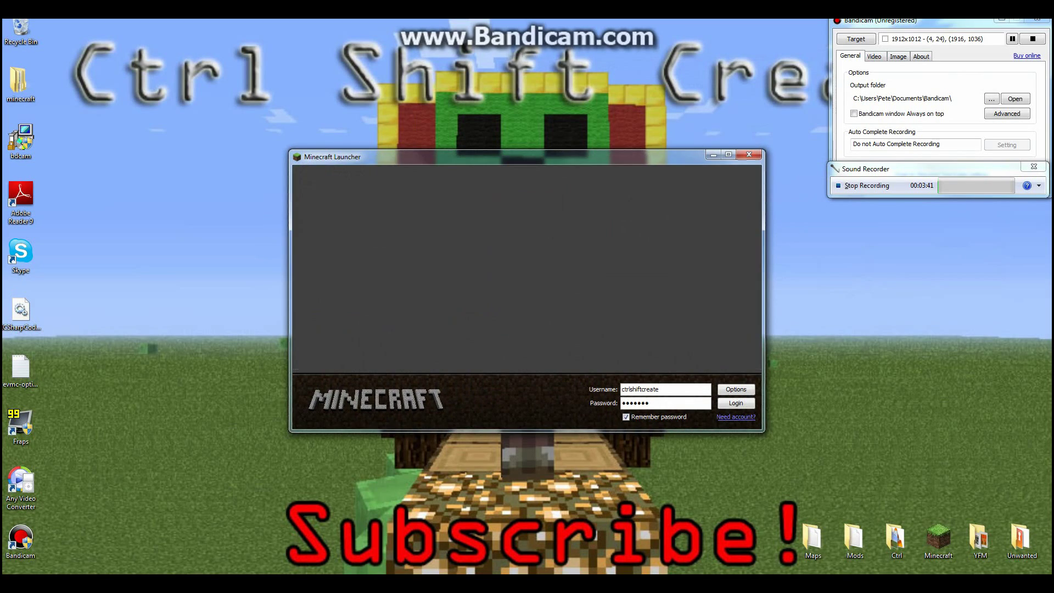
{"action": "double_click", "coordinate": [519, 26]}
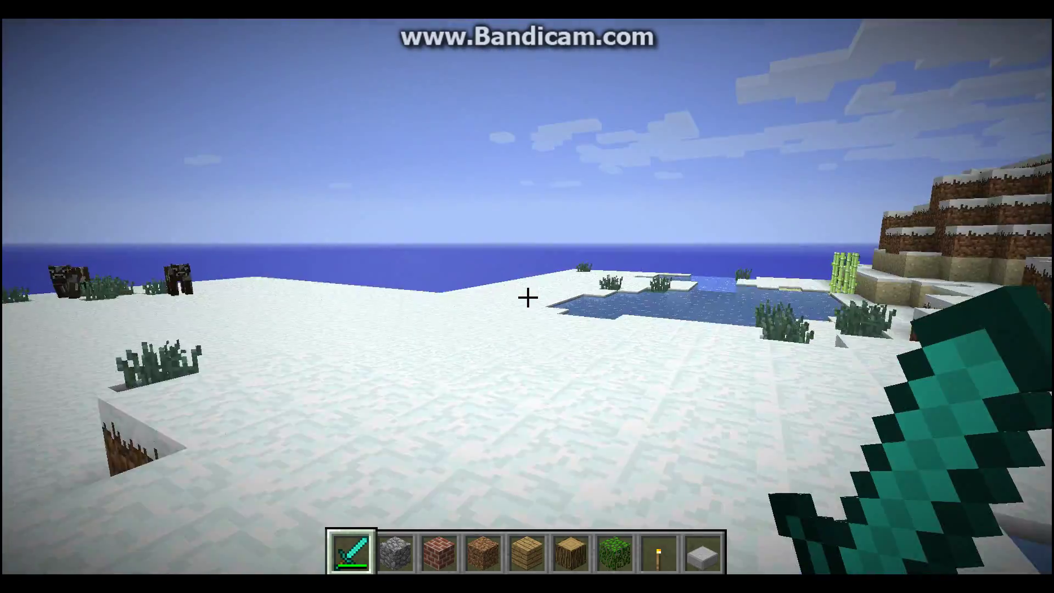
View the SUB 4 cape from behind and front while walking, then return to first person
{"action": "key", "text": "F5"}
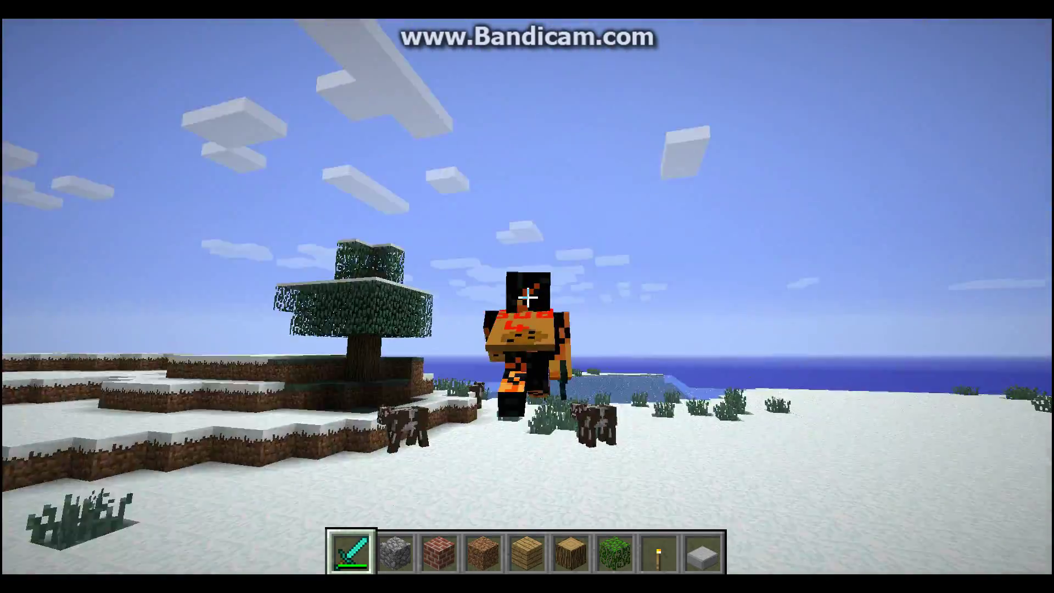
{"action": "key", "text": "w"}
{"action": "key", "text": "w"}
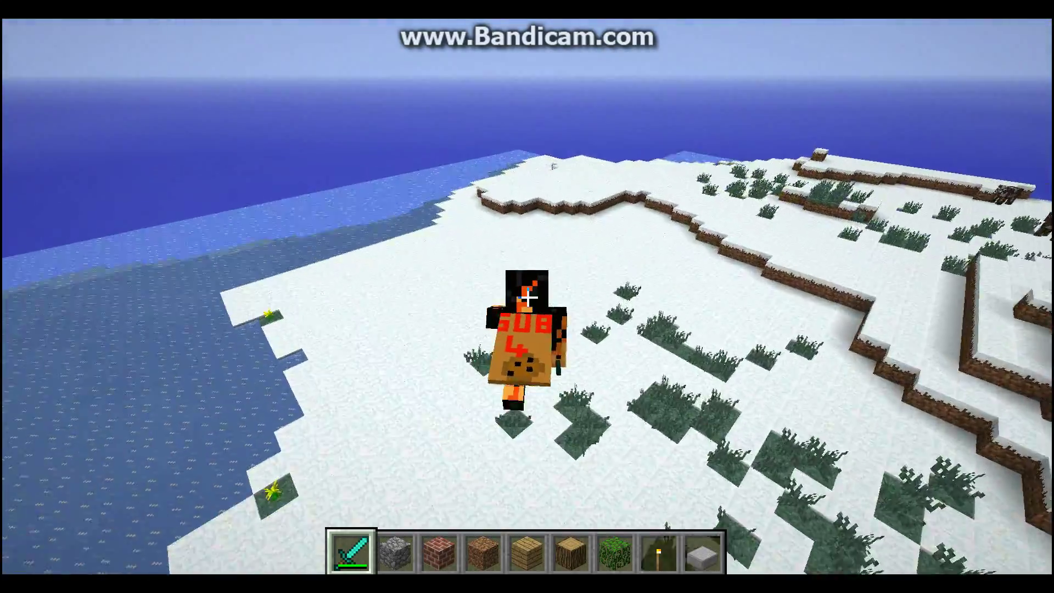
{"action": "key", "text": "F5"}
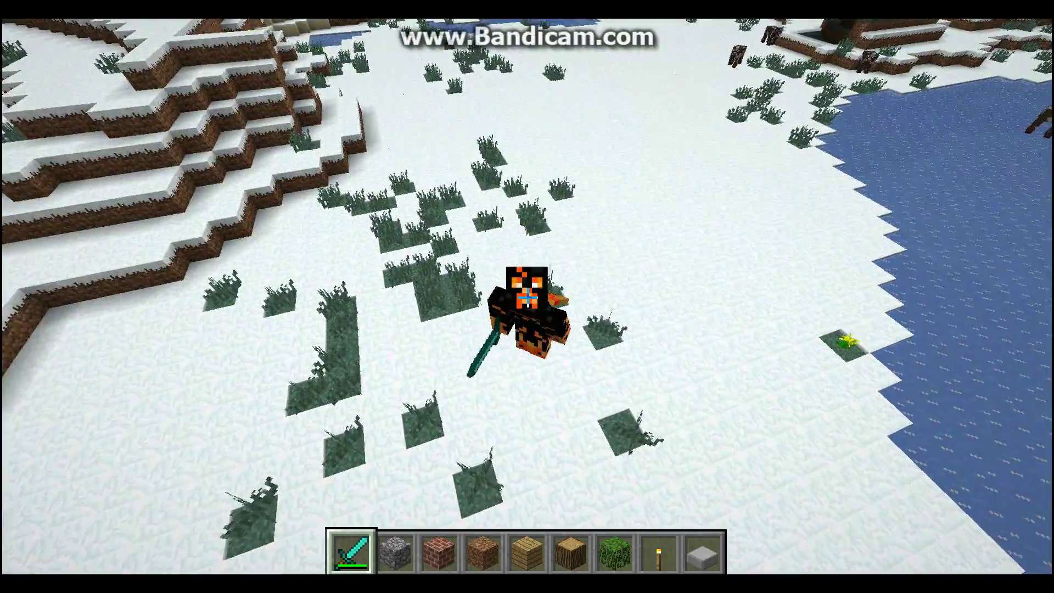
{"action": "key", "text": "F5"}
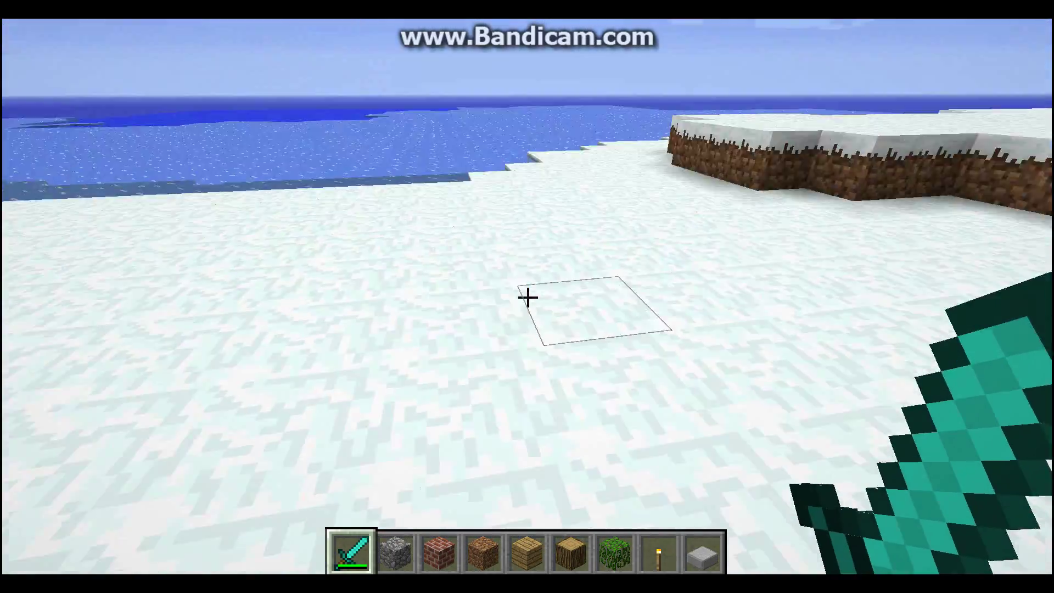
Break three snow blocks near the shoreline and climb the snowy hill
{"action": "left_click", "coordinate": [528, 297]}
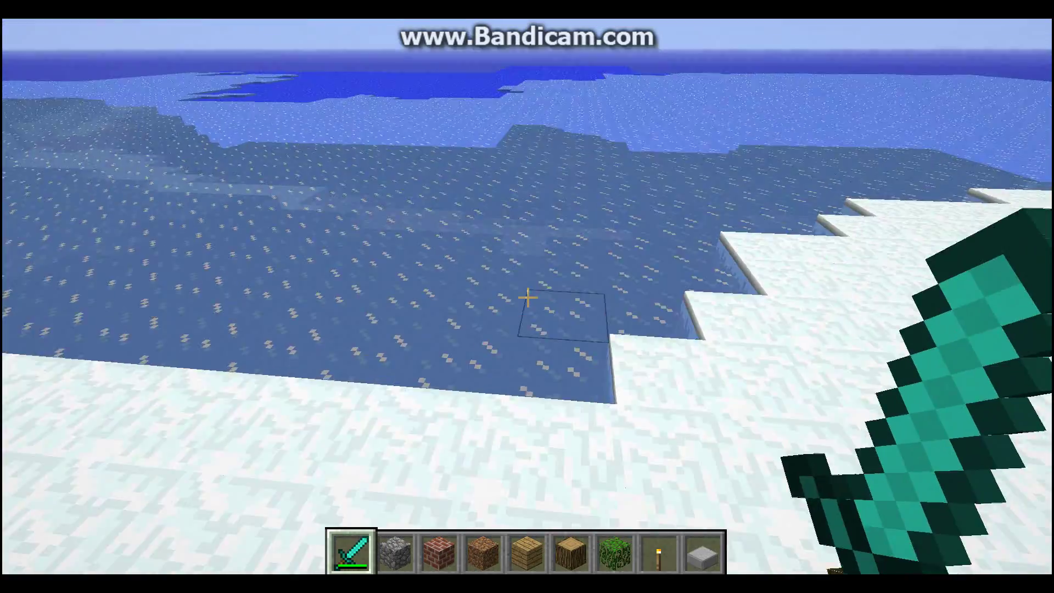
{"action": "left_click", "coordinate": [528, 298]}
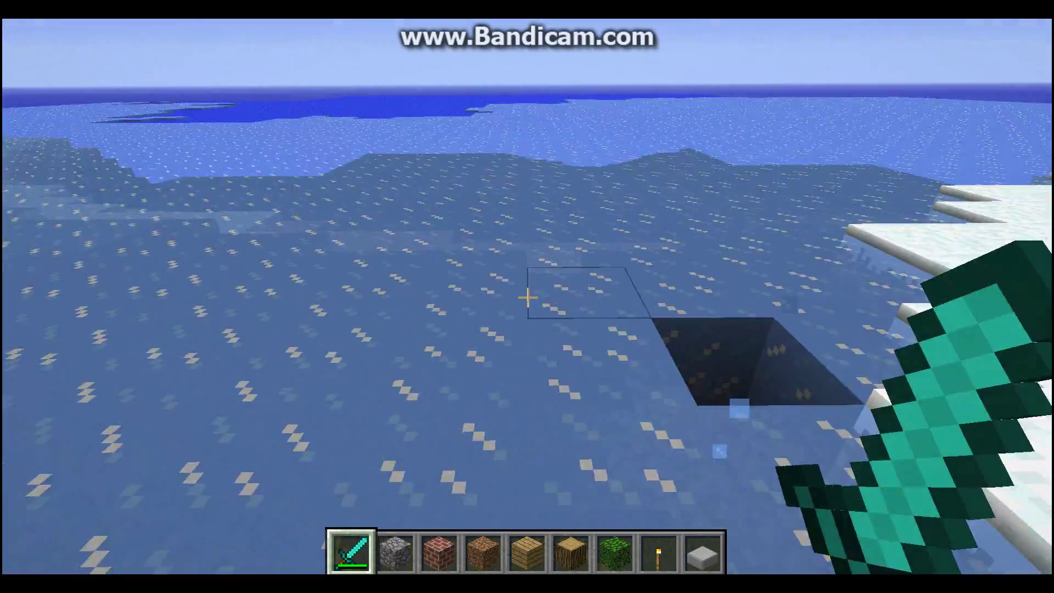
{"action": "left_click", "coordinate": [527, 297]}
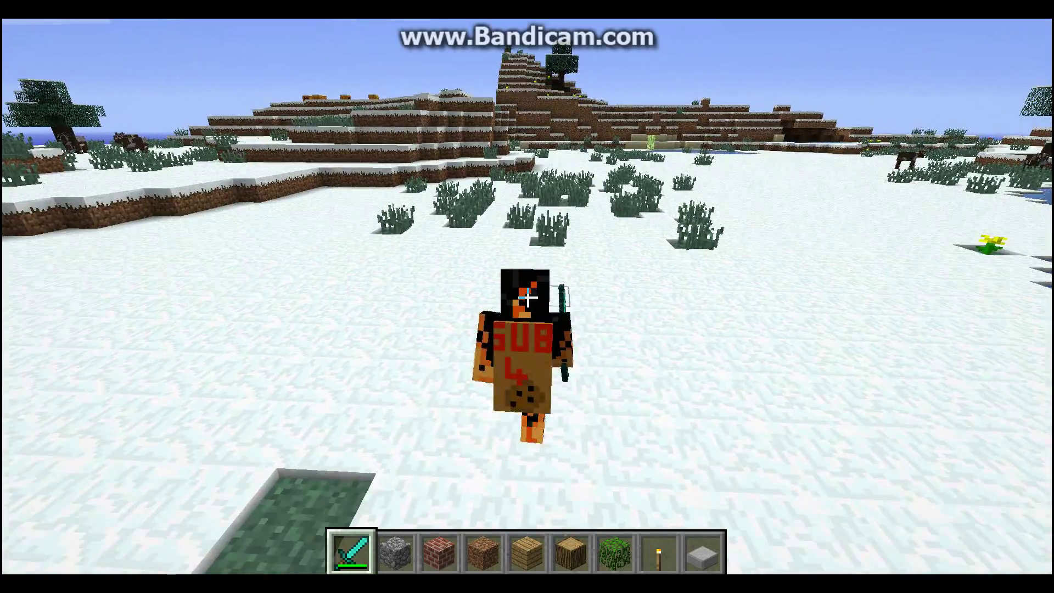
{"action": "key", "text": "w"}
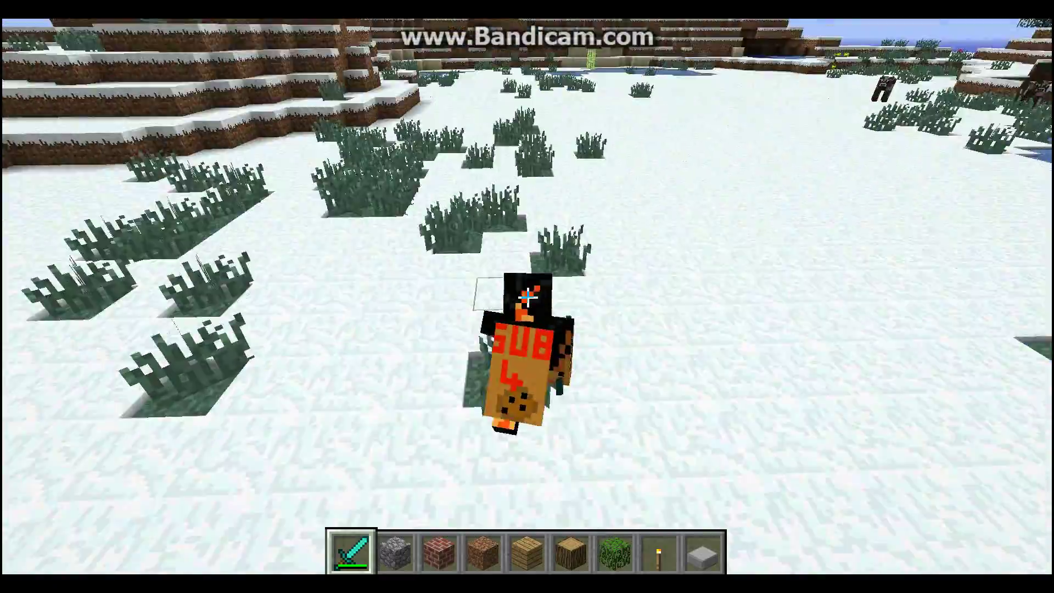
{"action": "key", "text": "w"}
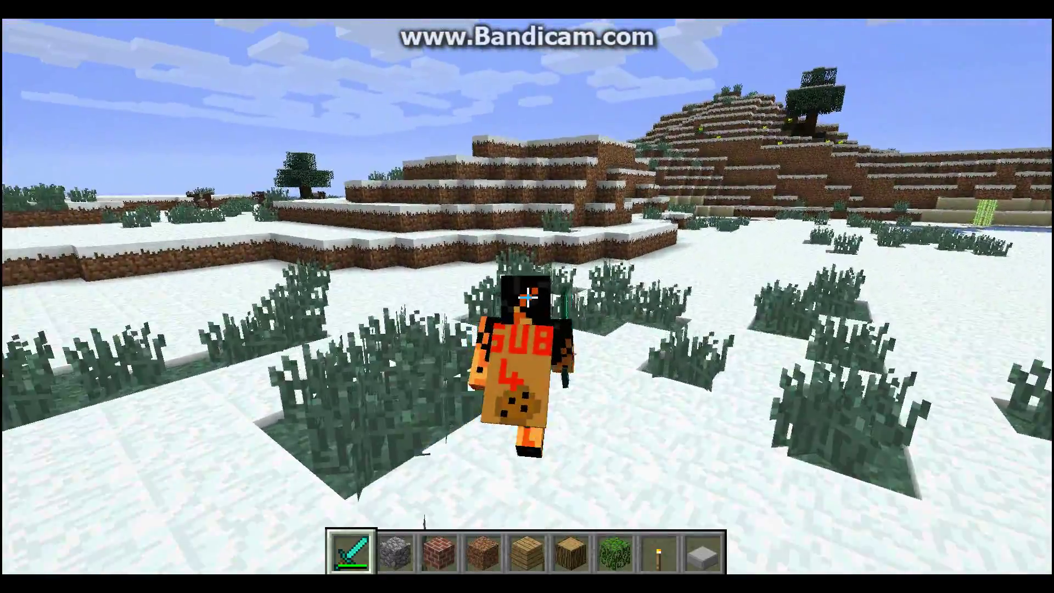
{"action": "key", "text": "w"}
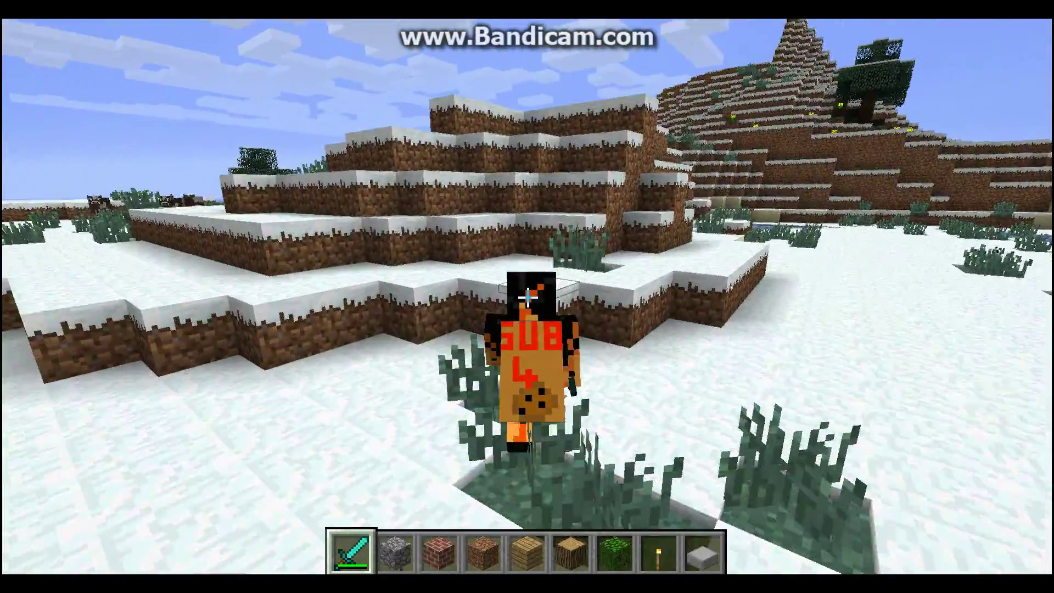
{"action": "key", "text": "w"}
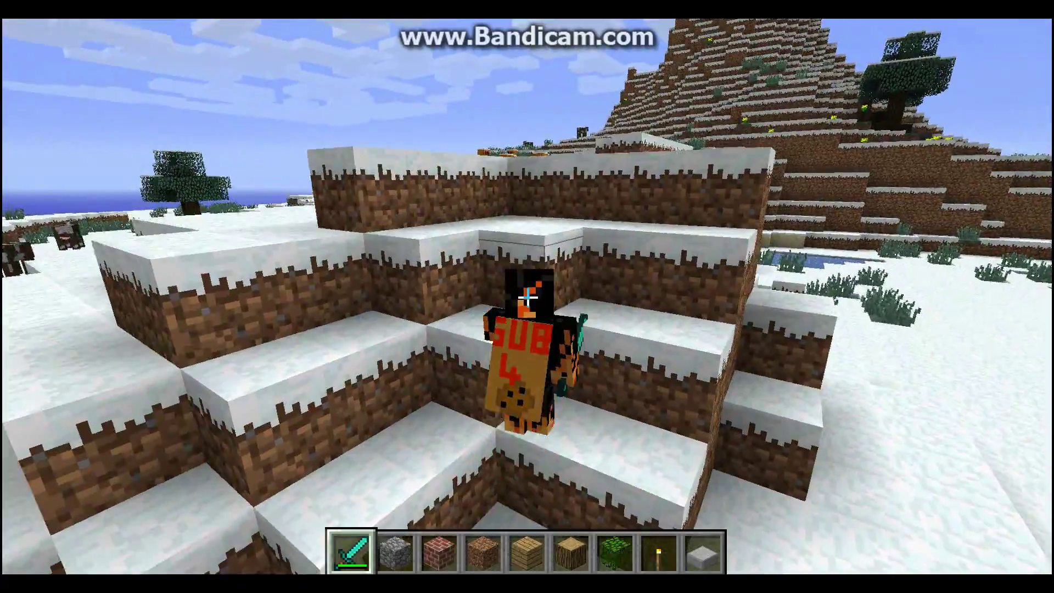
{"action": "key", "text": "w"}
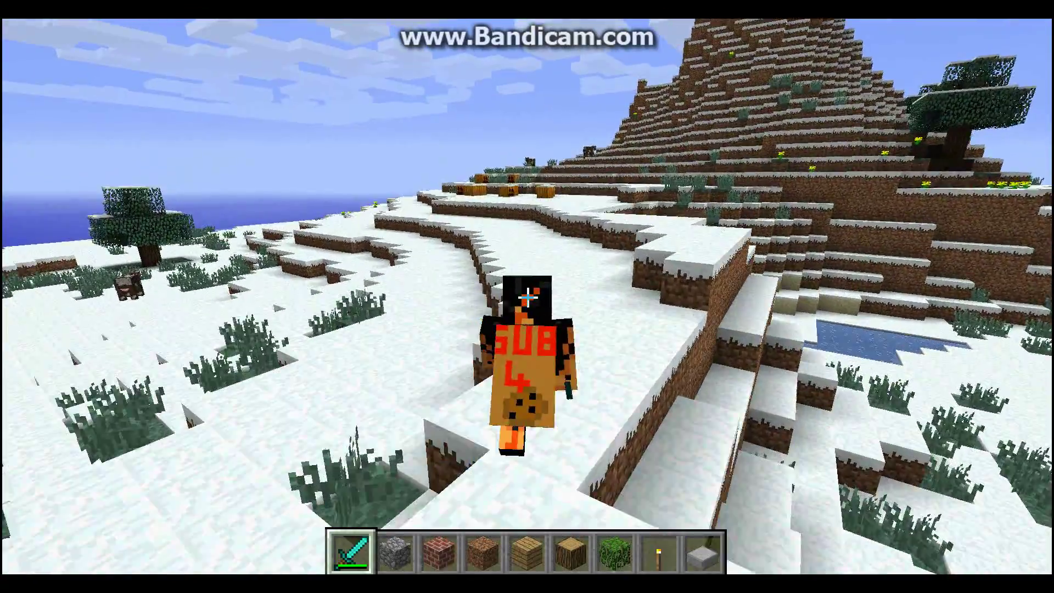
Walk up to the pumpkins and break three of them in first person
{"action": "key", "text": "F5"}
{"action": "key", "text": "F5"}
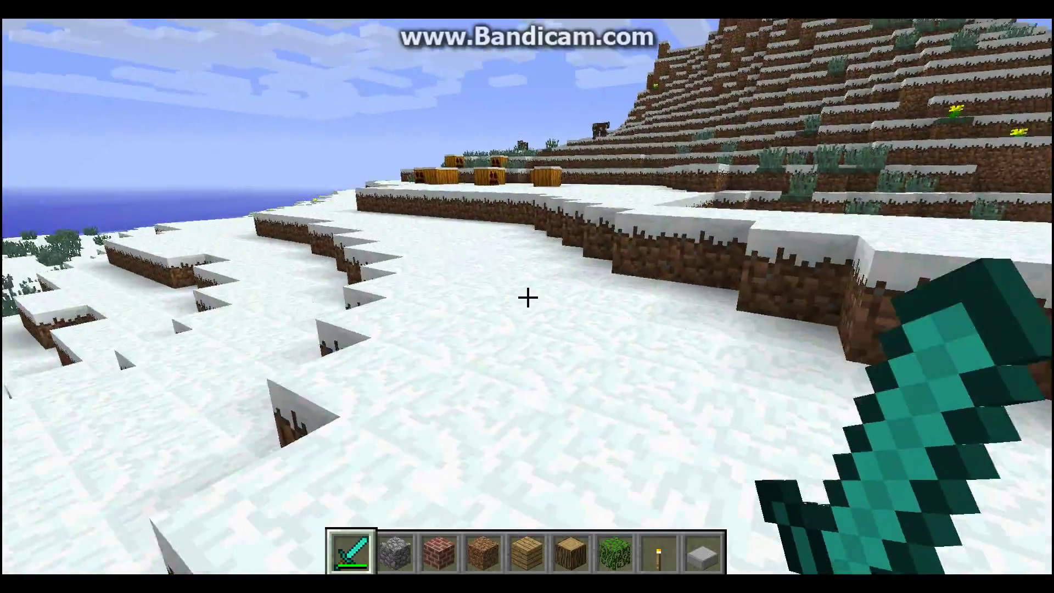
{"action": "key", "text": "w"}
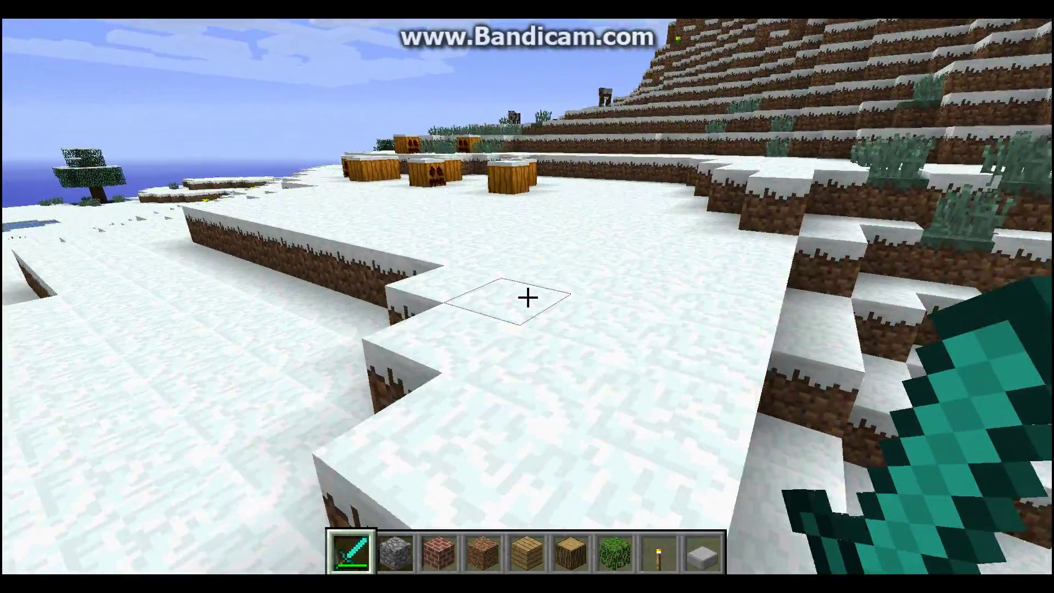
{"action": "key", "text": "w"}
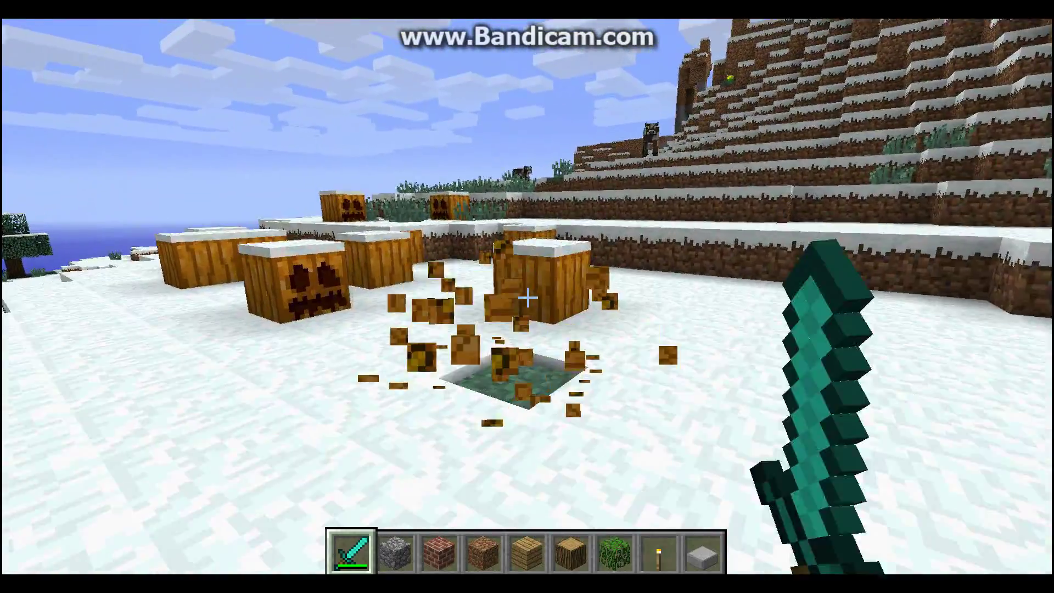
{"action": "left_click", "coordinate": [527, 299]}
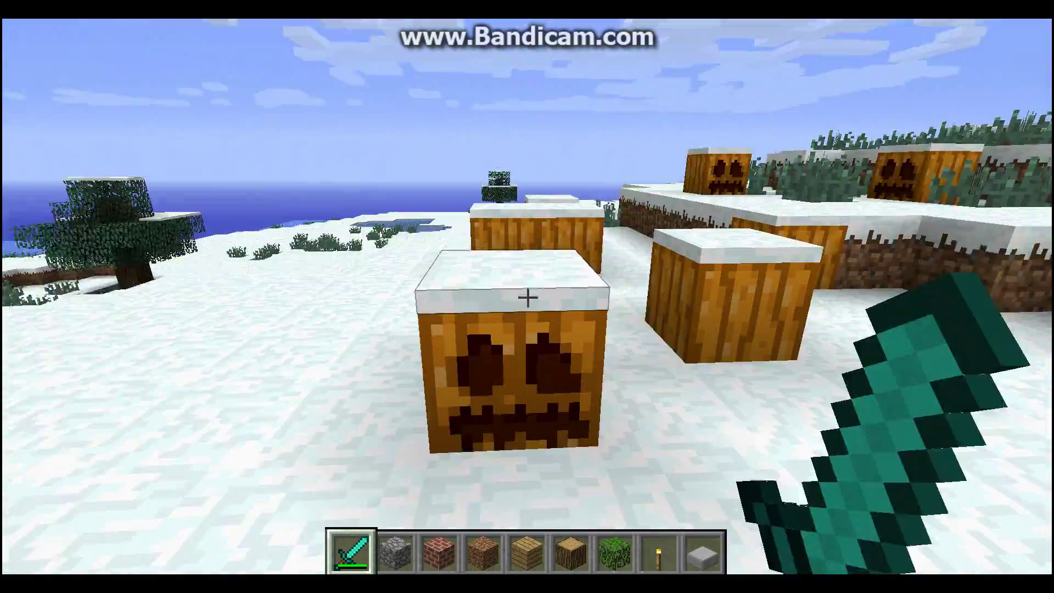
{"action": "left_click", "coordinate": [527, 298]}
{"action": "left_click", "coordinate": [526, 298]}
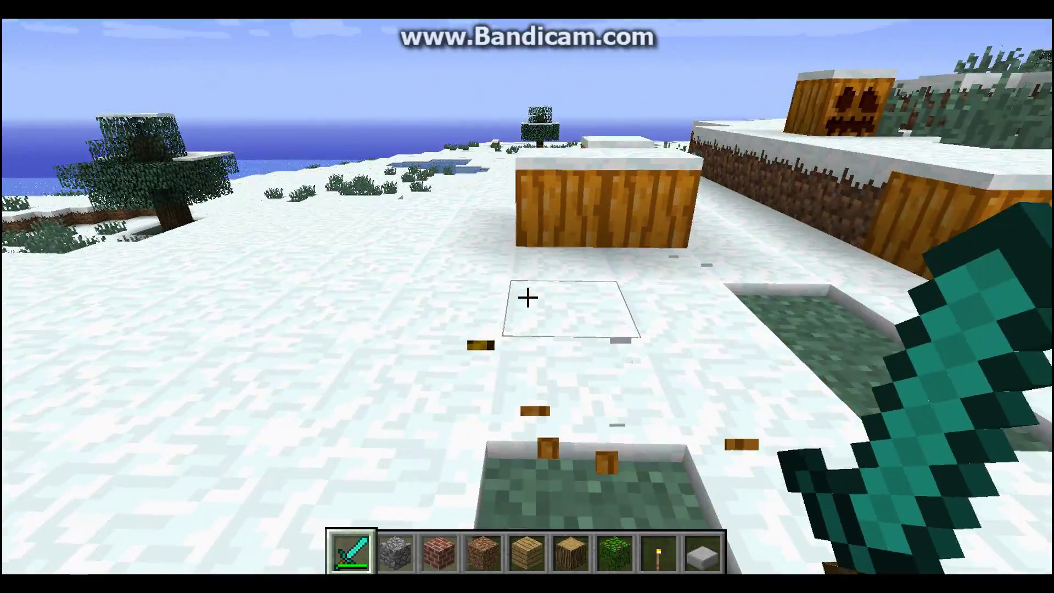
Show the cape from behind while stepping over a pumpkin block onto the snow
{"action": "key", "text": "F5"}
{"action": "key", "text": "w"}
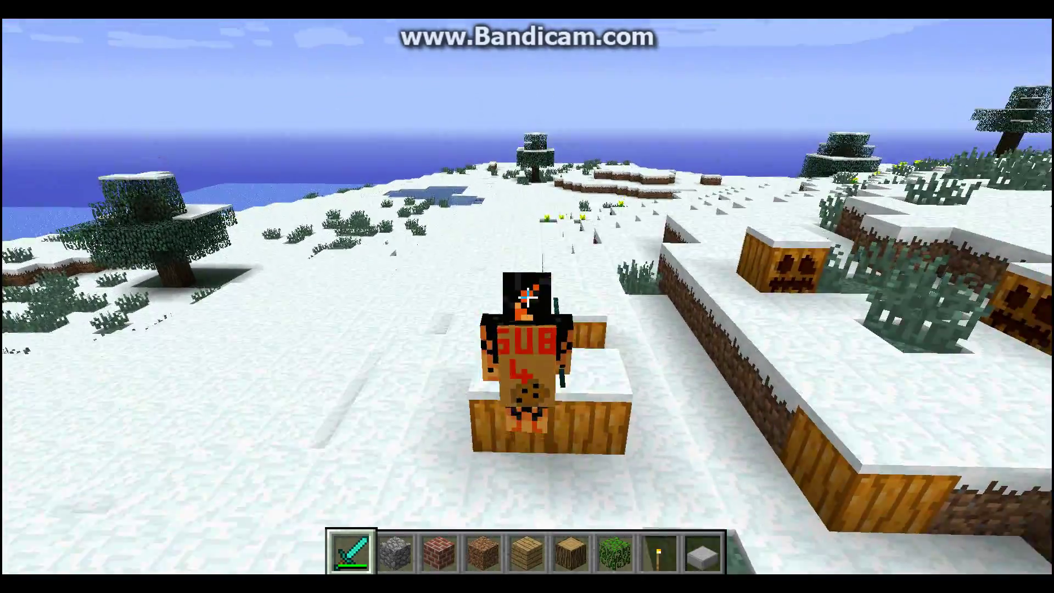
{"action": "key", "text": "space"}
{"action": "key", "text": "w"}
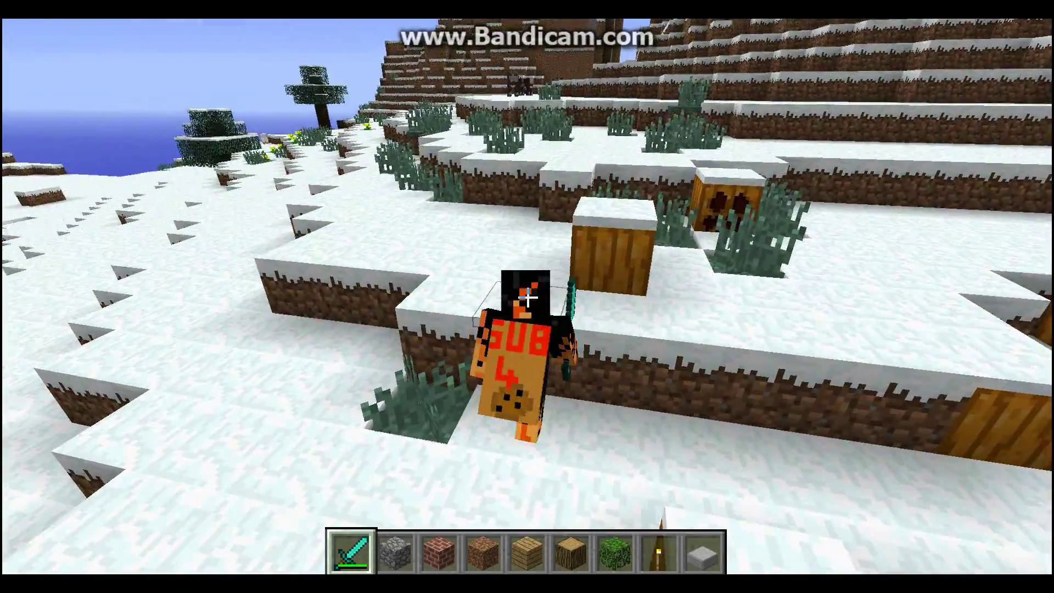
{"action": "key", "text": "s"}
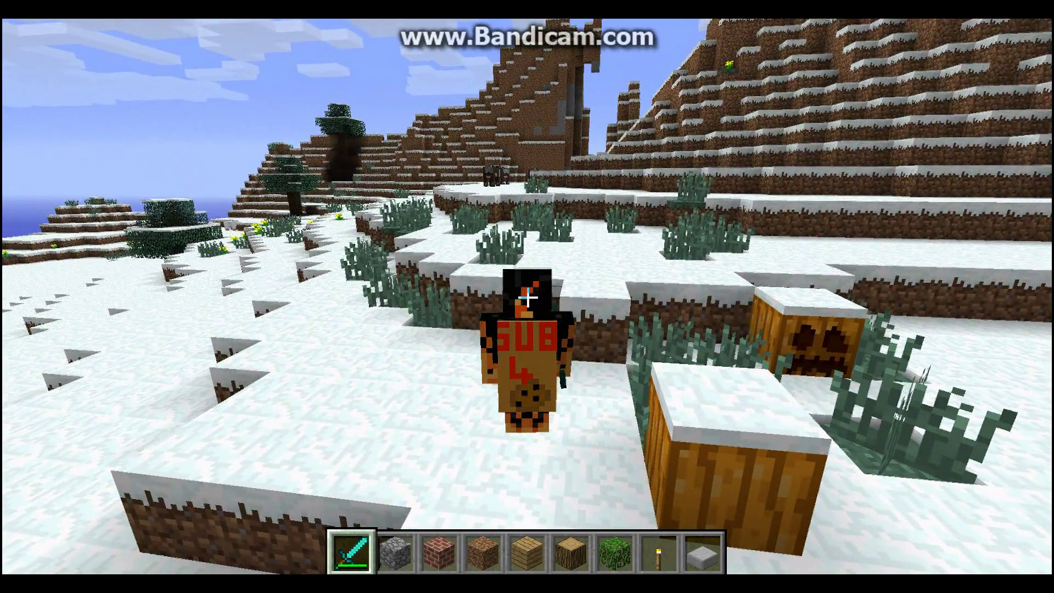